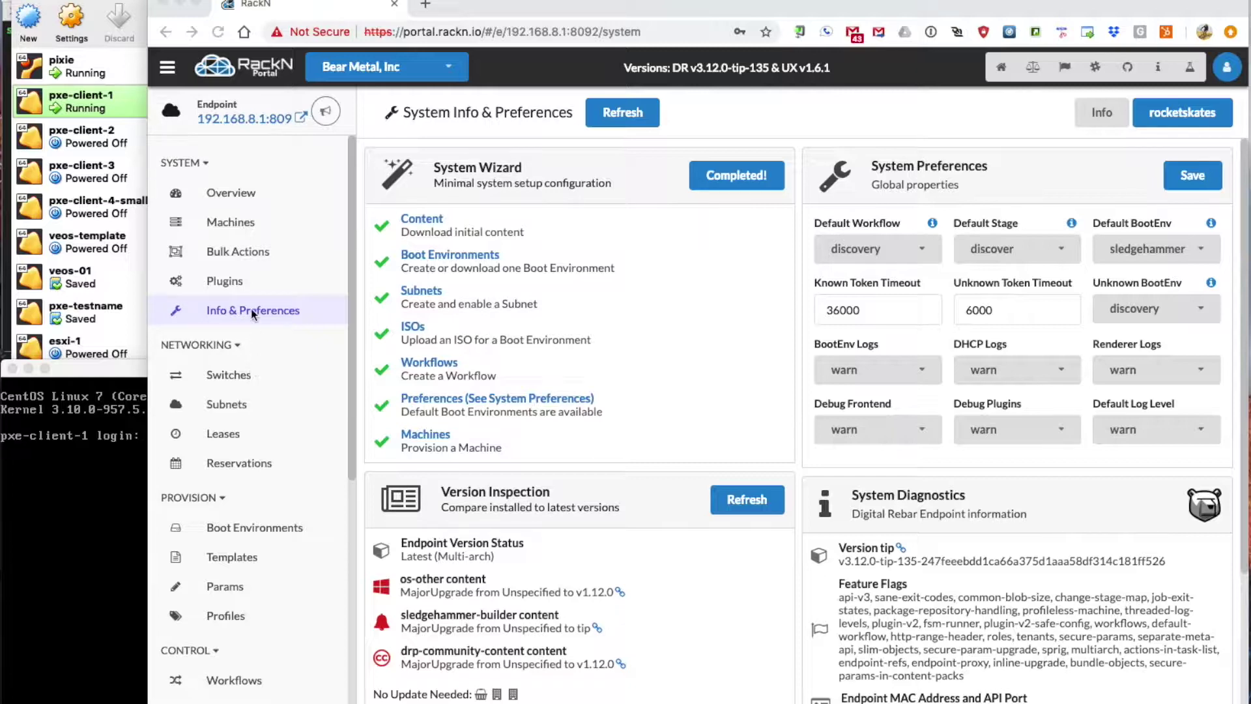
- In Bulk Actions, assign the esxi-670u1-install workflow to the machine pxe-client-1
click(248, 254)
click(247, 252)
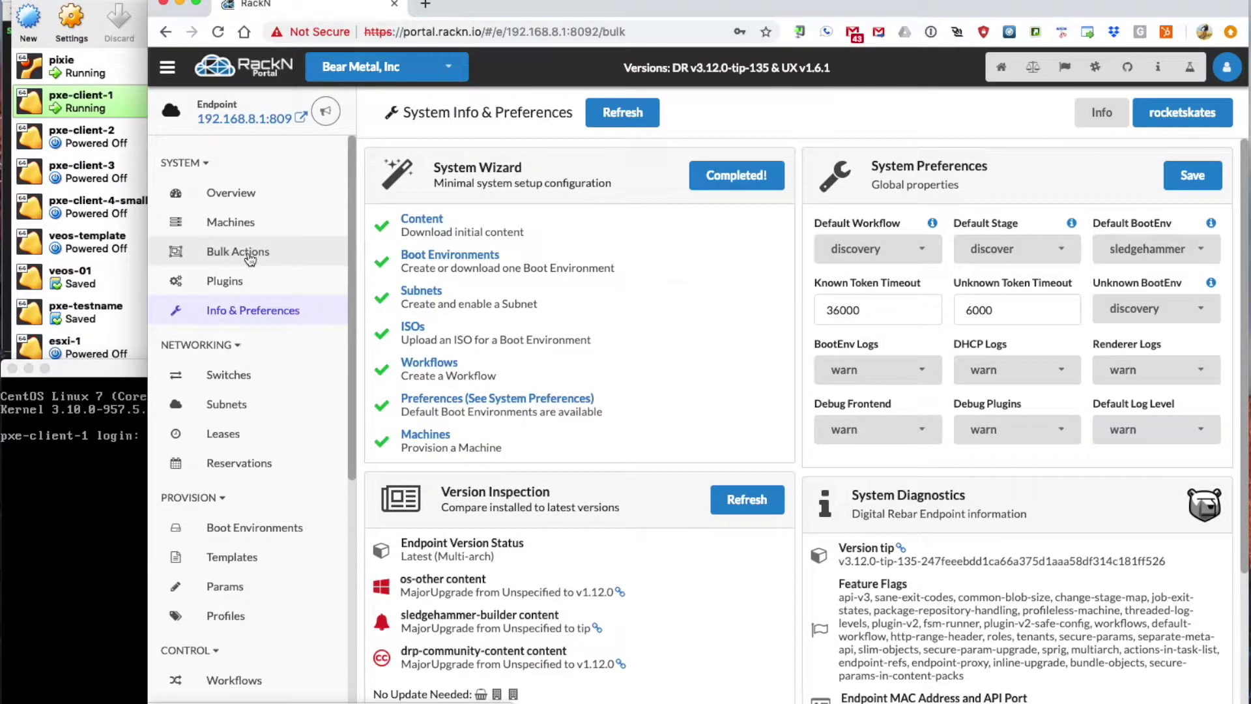
click(370, 352)
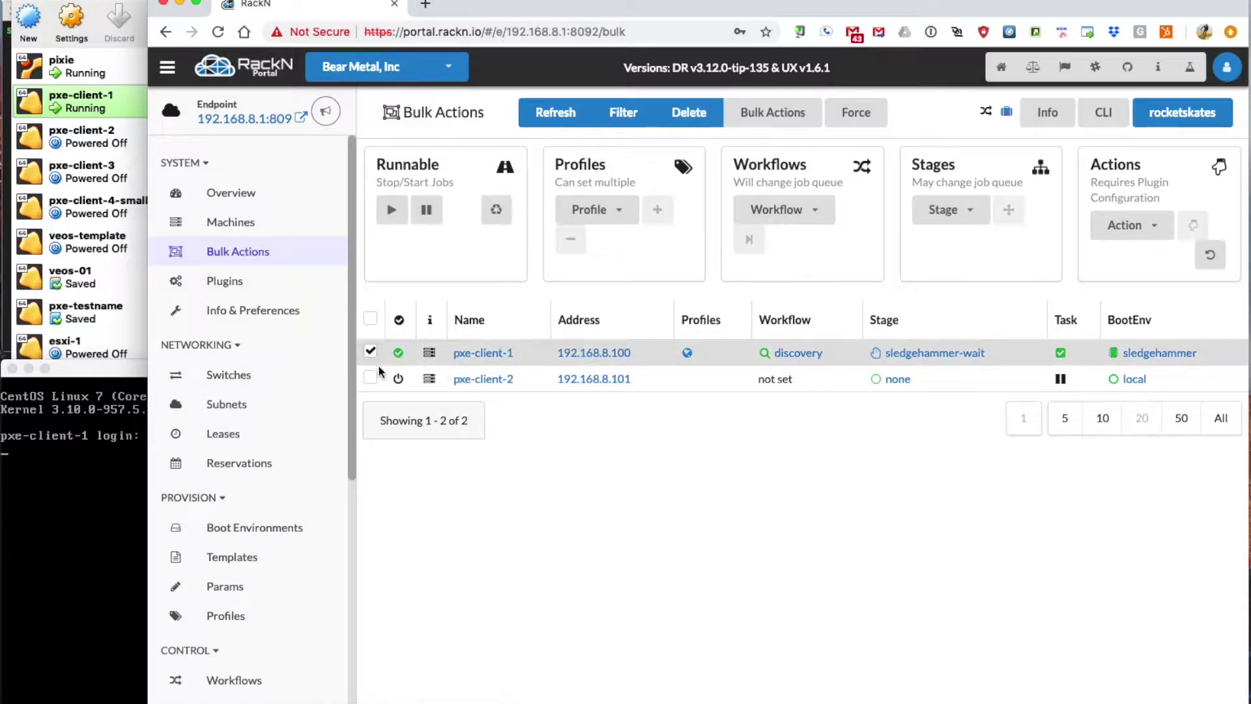
click(782, 210)
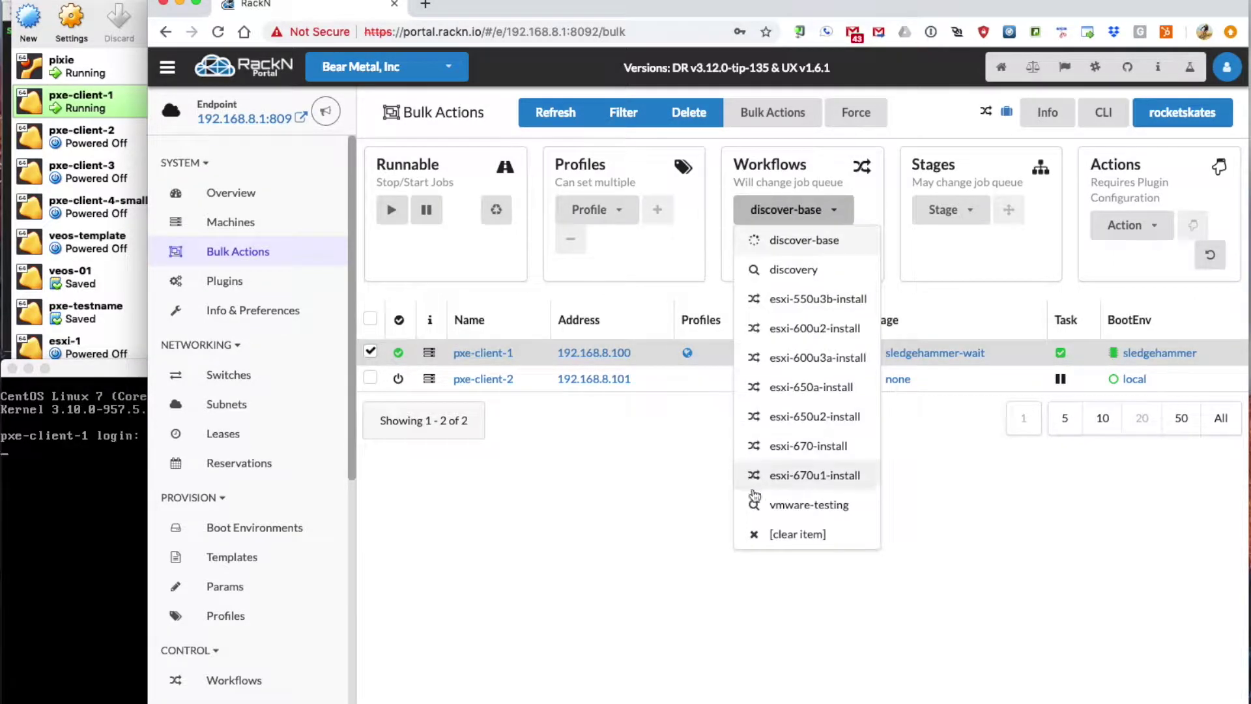
click(811, 477)
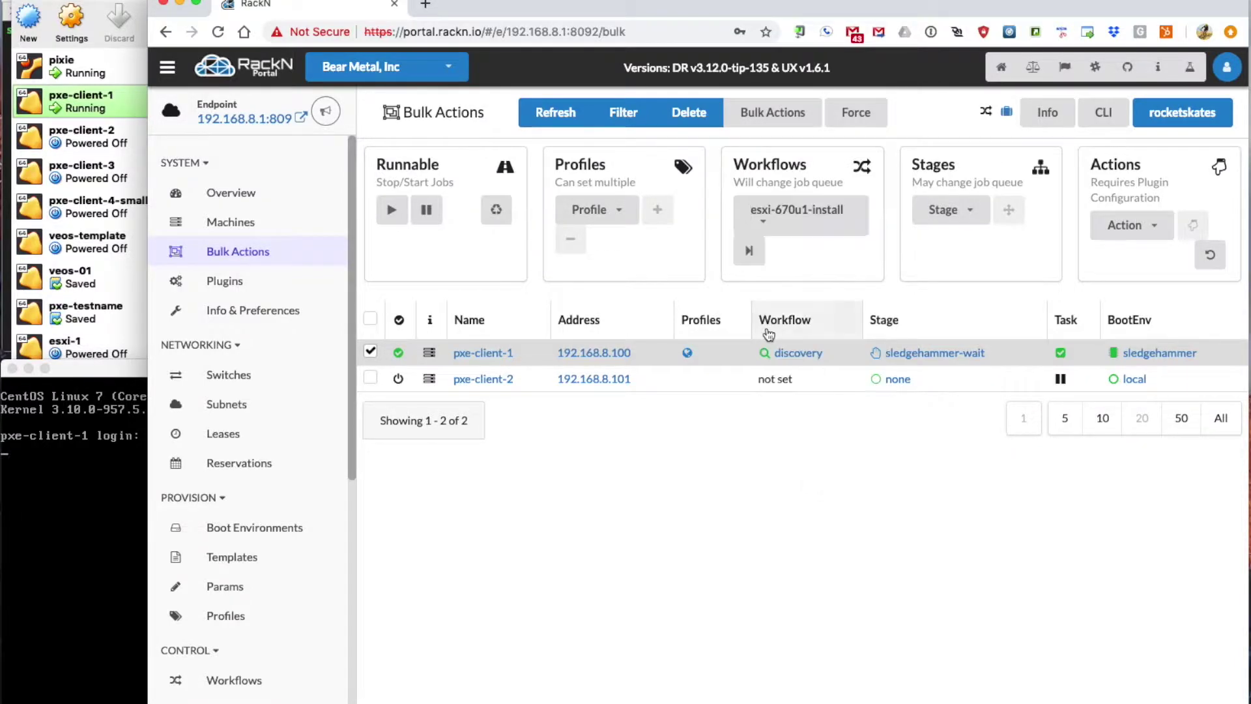
click(750, 252)
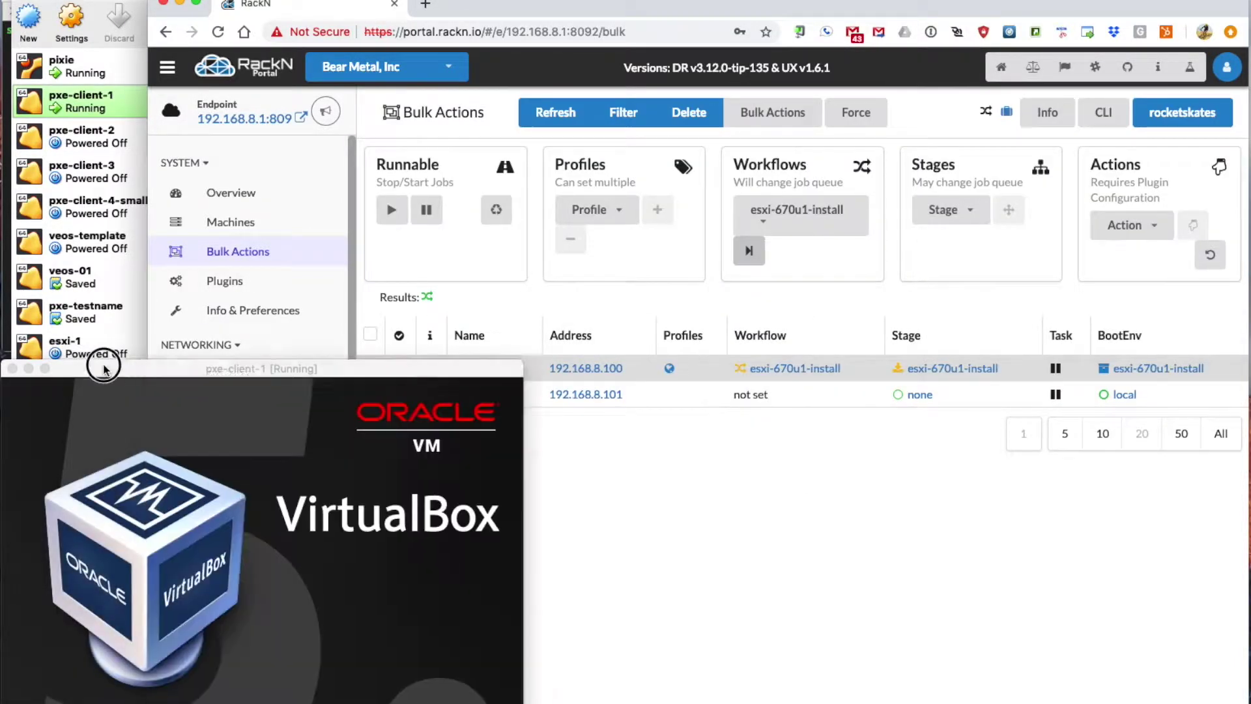
- Power off the pxe-client-1 virtual machine and start it again from VirtualBox
click(11, 369)
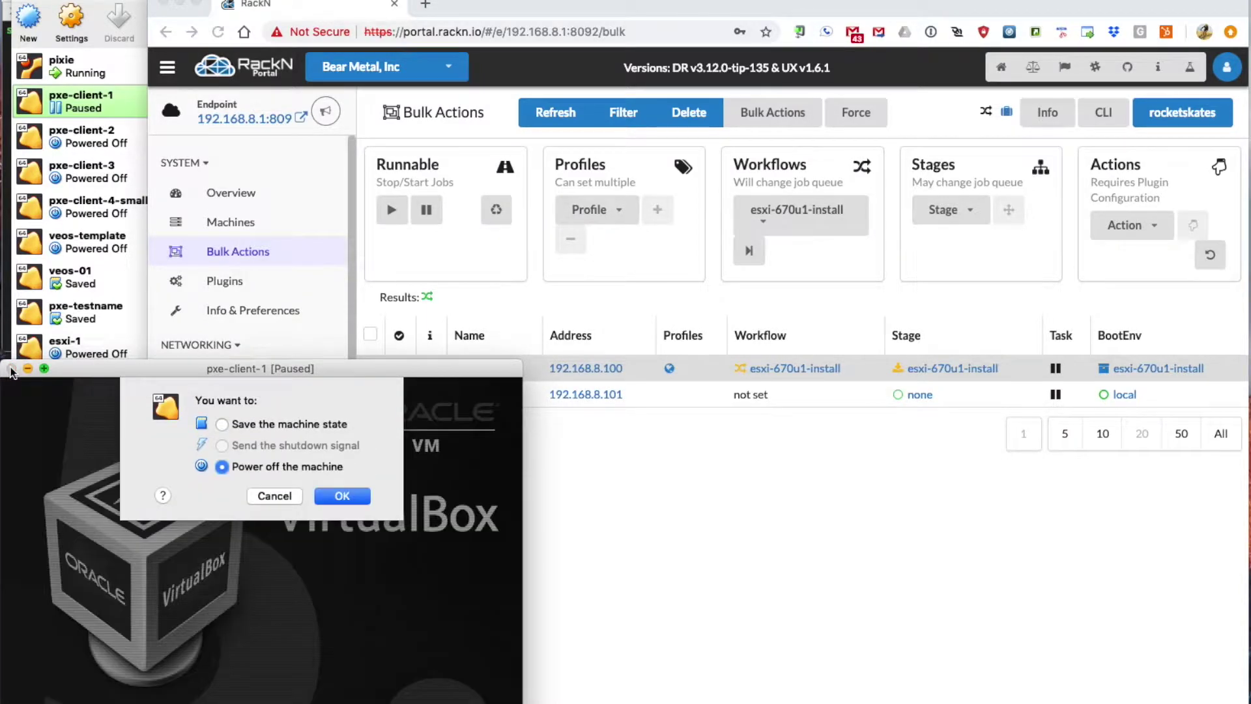
click(345, 496)
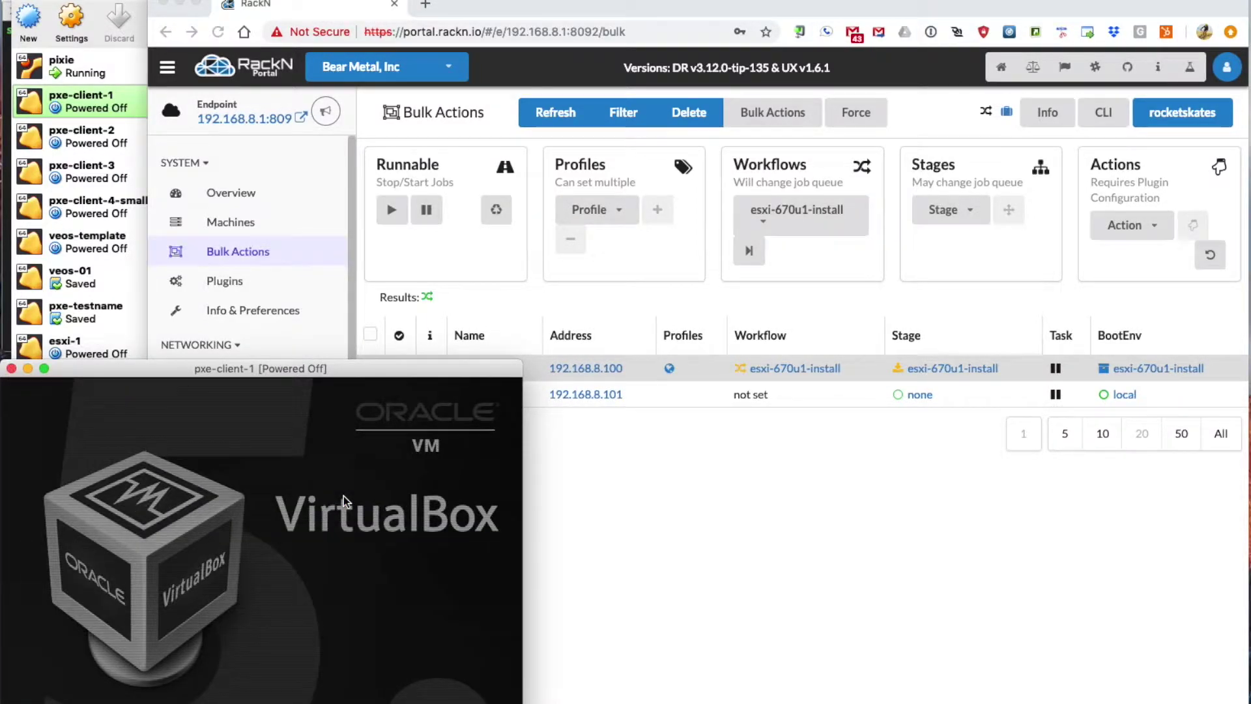
click(89, 100)
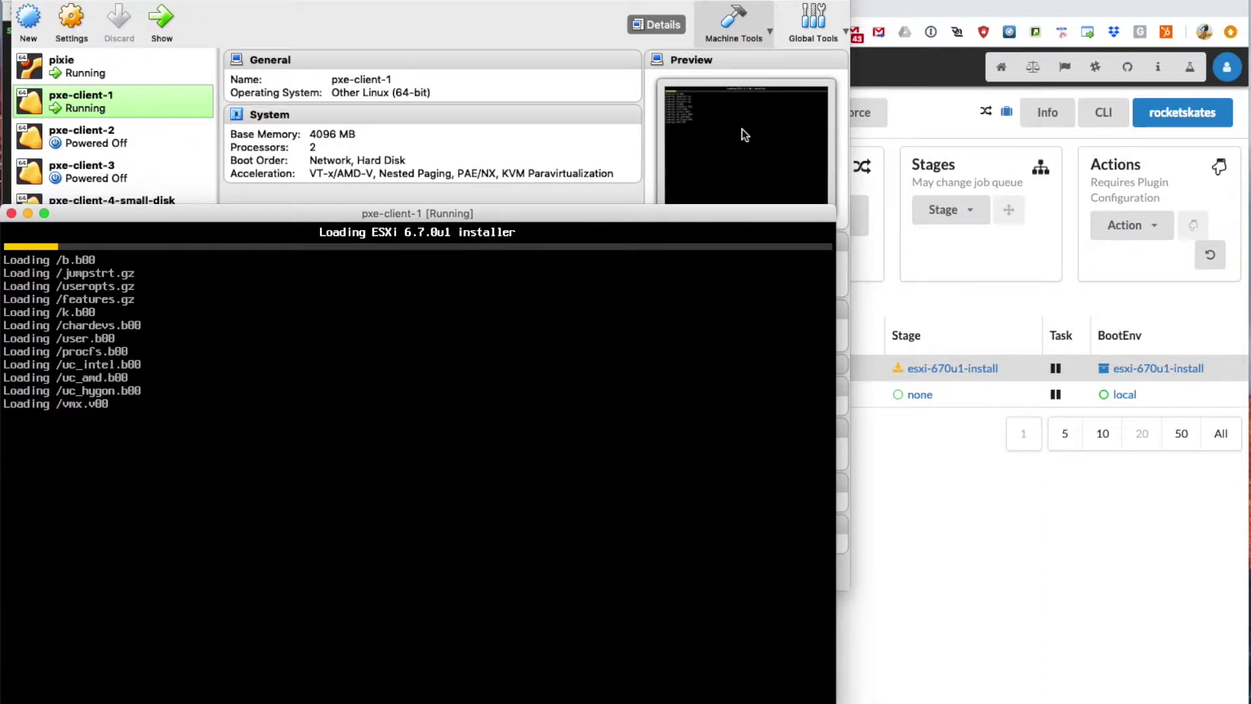
- Switch back to the RackN portal and inspect the vmware-settings profile applied to pxe-client-1
click(885, 22)
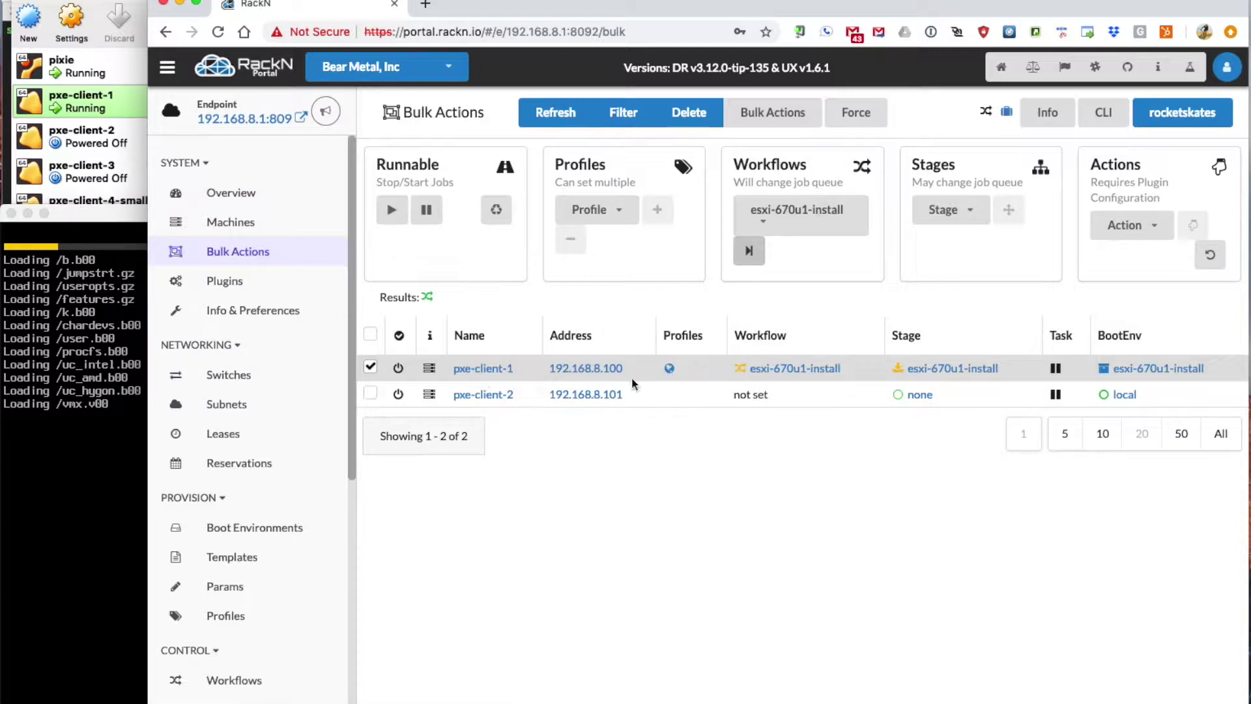
click(669, 368)
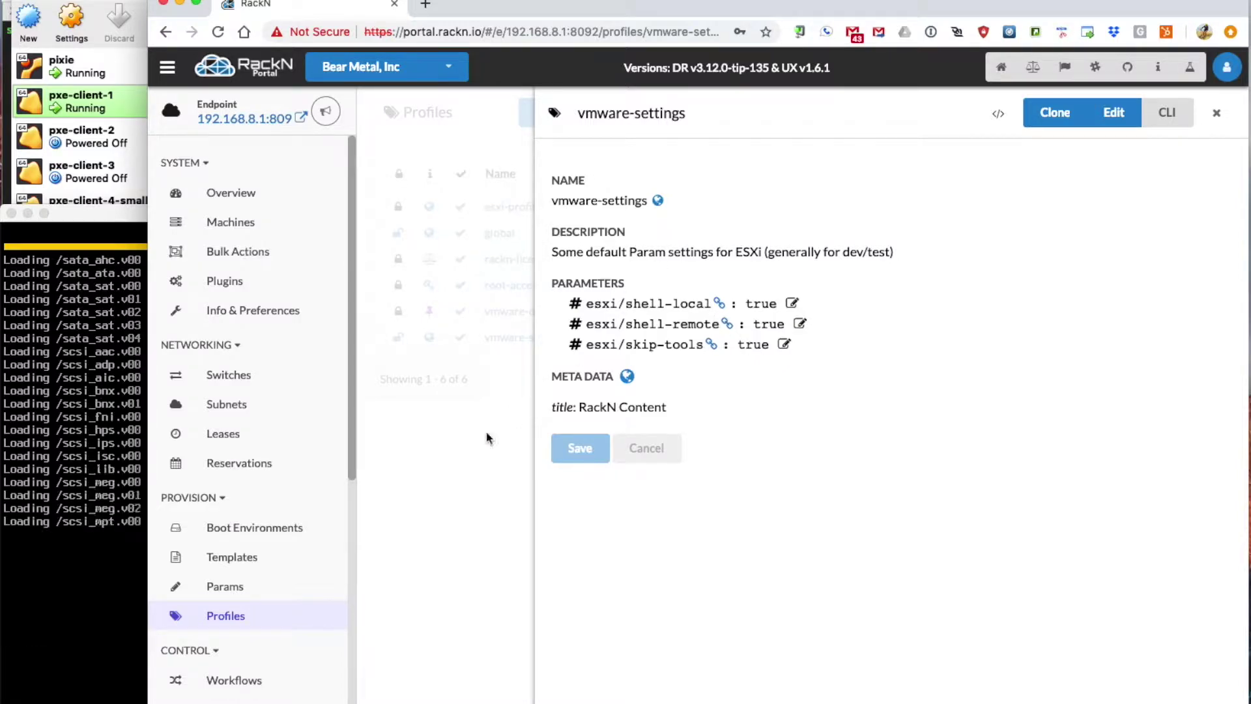
- List all templates and open esxi-670u1.boot.cfg.tmpl
click(243, 556)
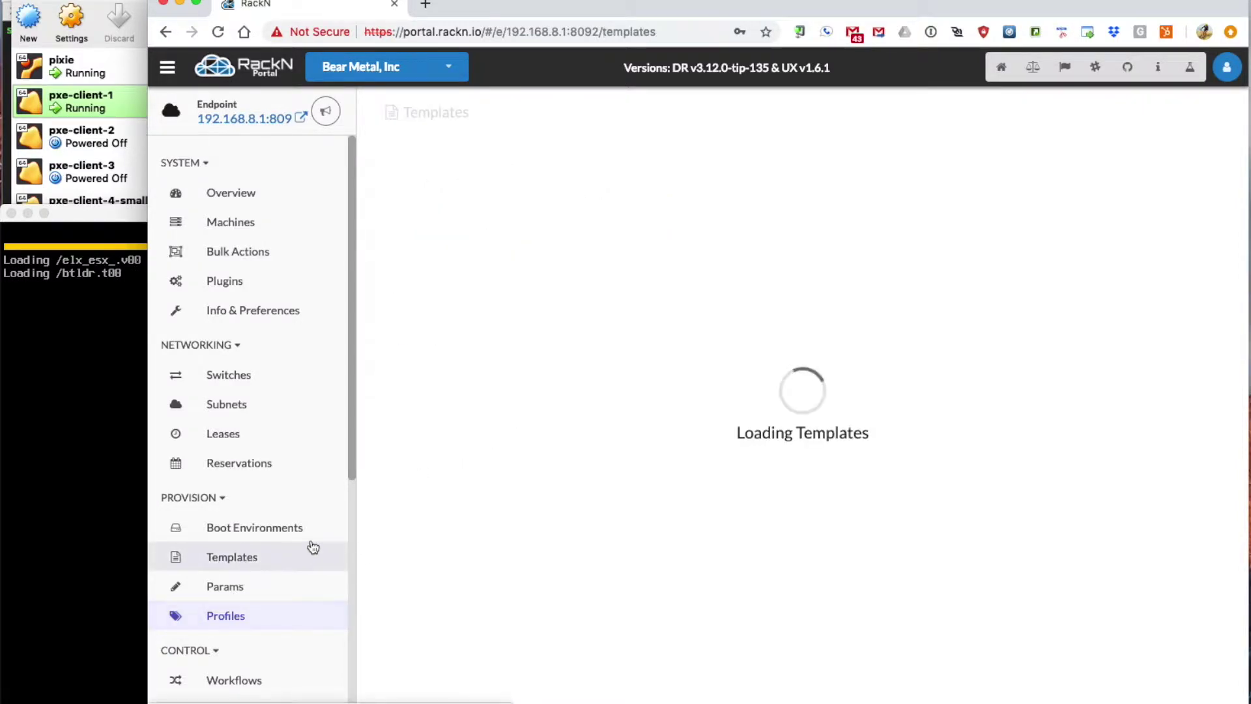
scroll(595, 430, down, 2)
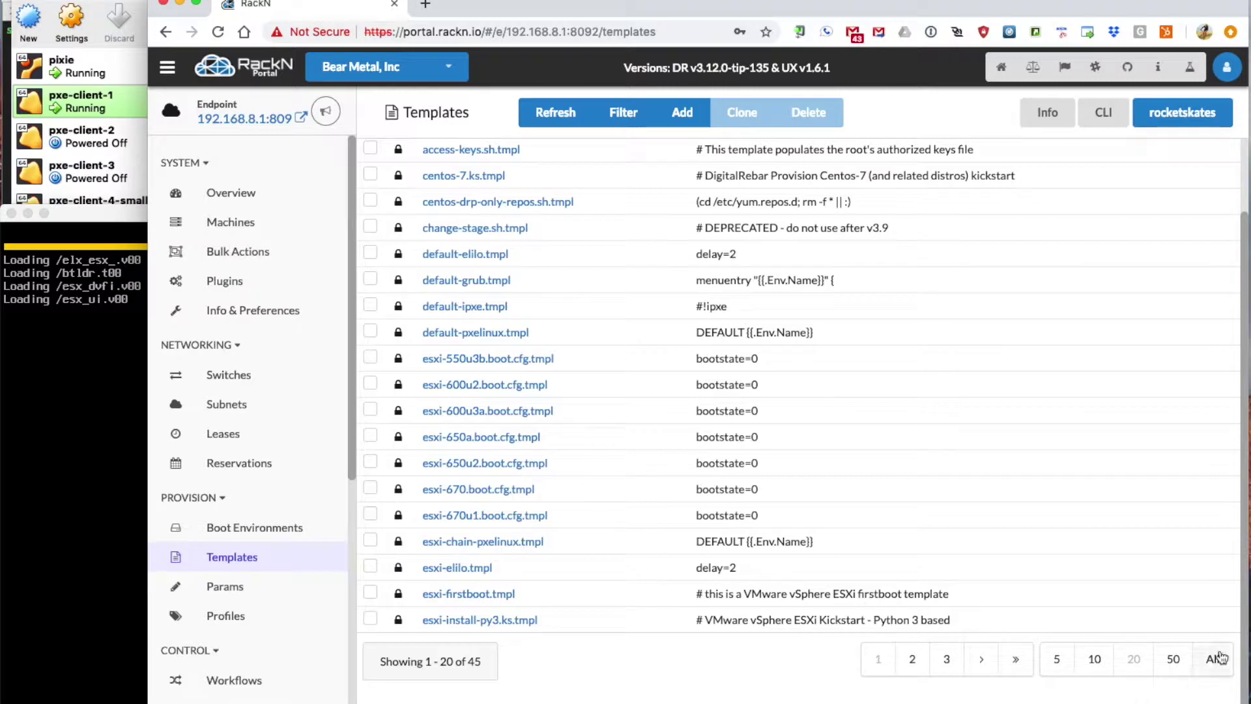
scroll(514, 443, down, 3)
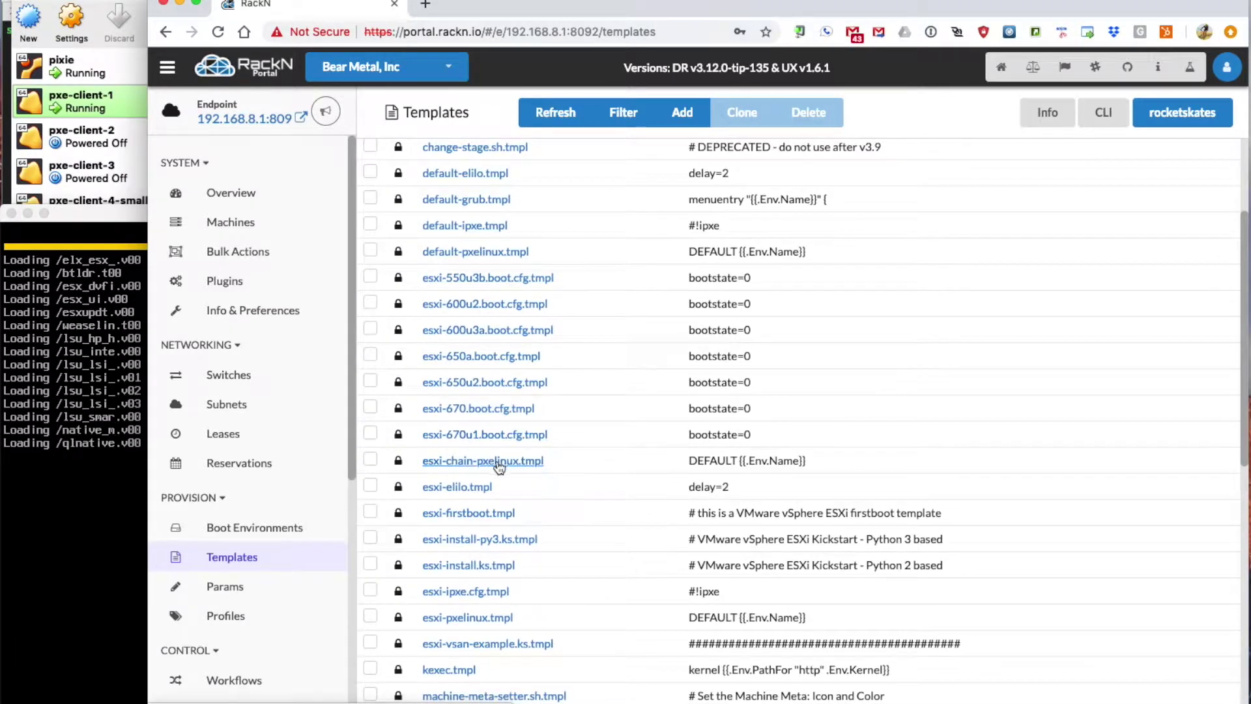
click(486, 435)
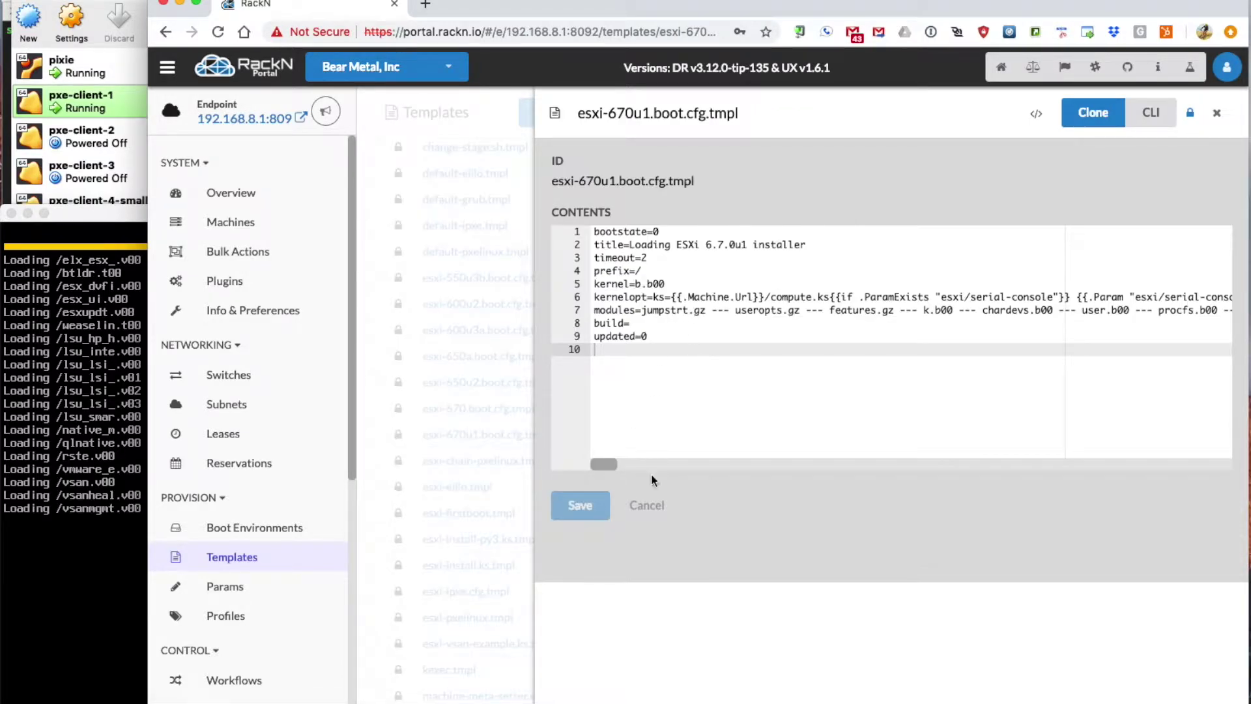
- Examine the esxi/skip-tools condition around tools.t00 near the end of the modules line in the boot configuration template
drag(608, 464, 1213, 454)
scroll(1040, 337, right, 3)
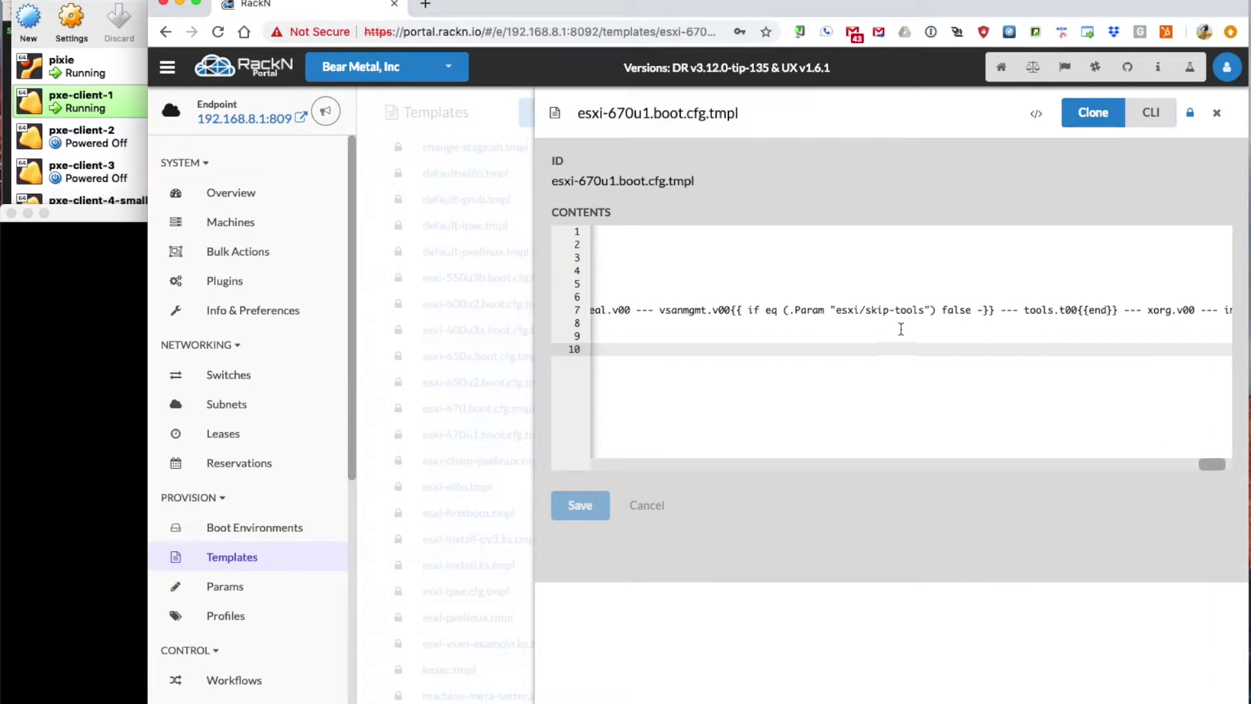
drag(732, 314, 909, 318)
scroll(620, 467, right, 5)
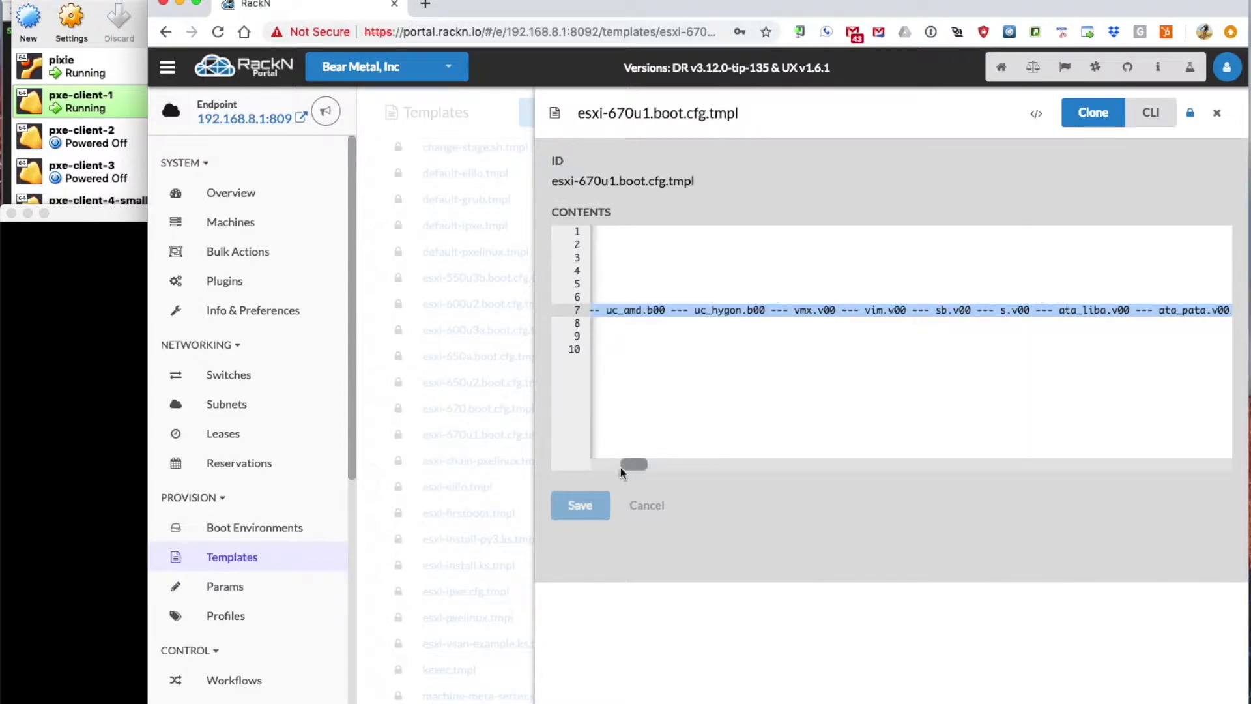
drag(633, 464, 1210, 462)
drag(849, 311, 1172, 313)
scroll(1109, 320, right, 2)
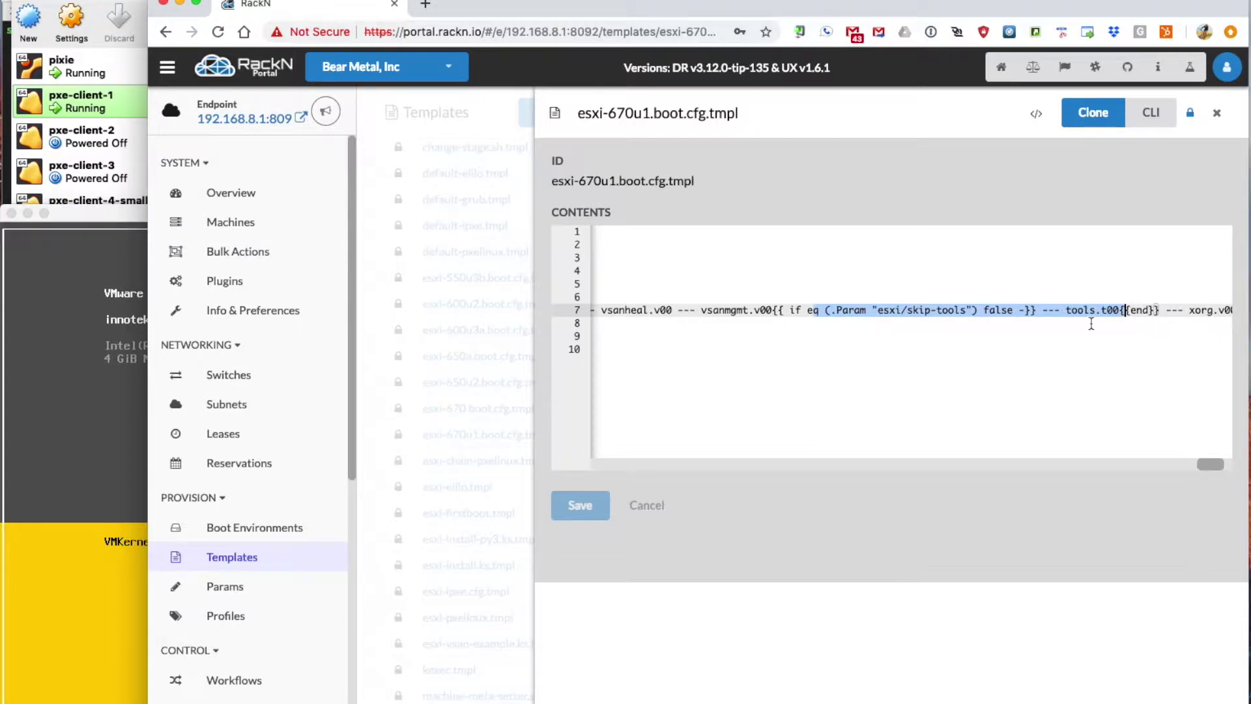
- Examine the esxi/serial-console condition in the kernelopt line, and close the boot configuration template
click(603, 466)
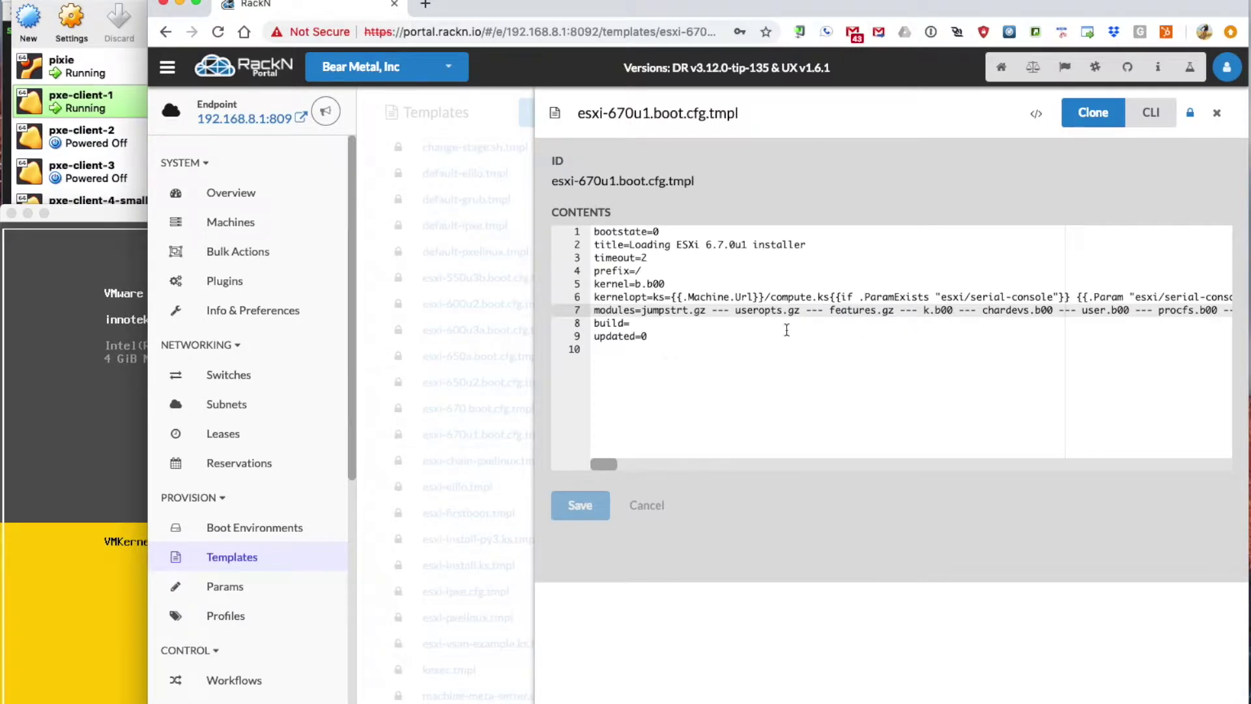
click(929, 297)
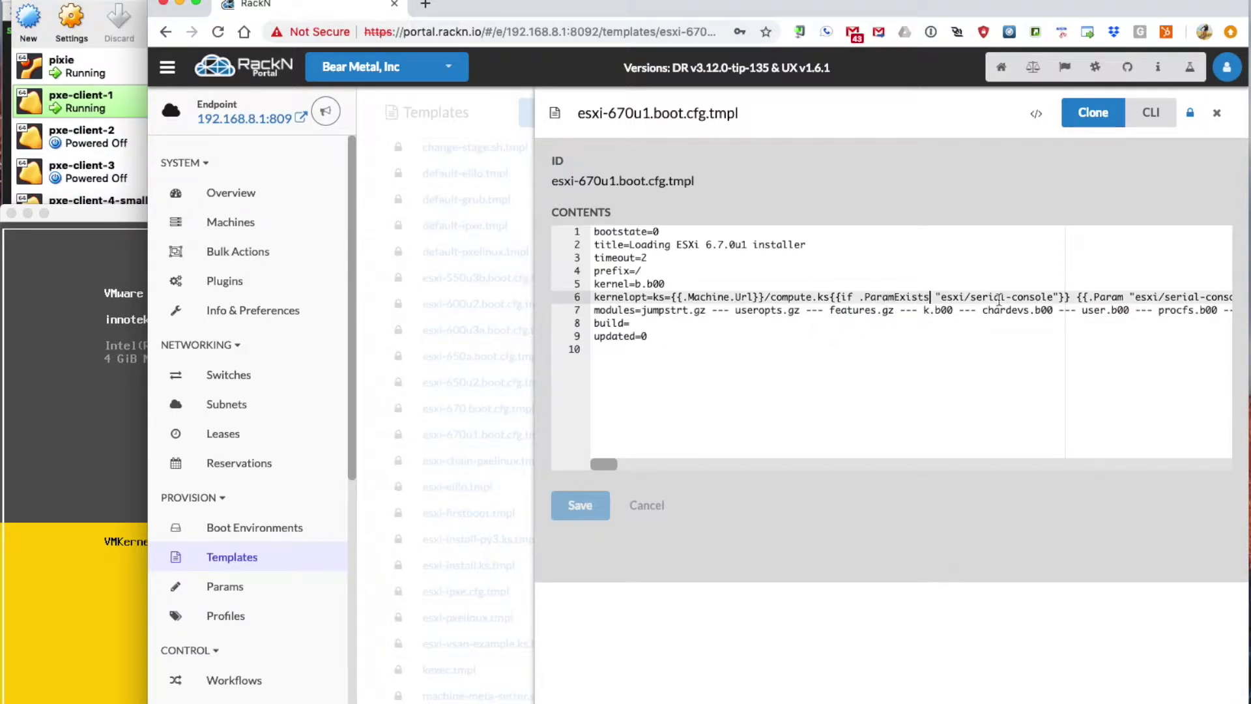
drag(937, 297, 1083, 297)
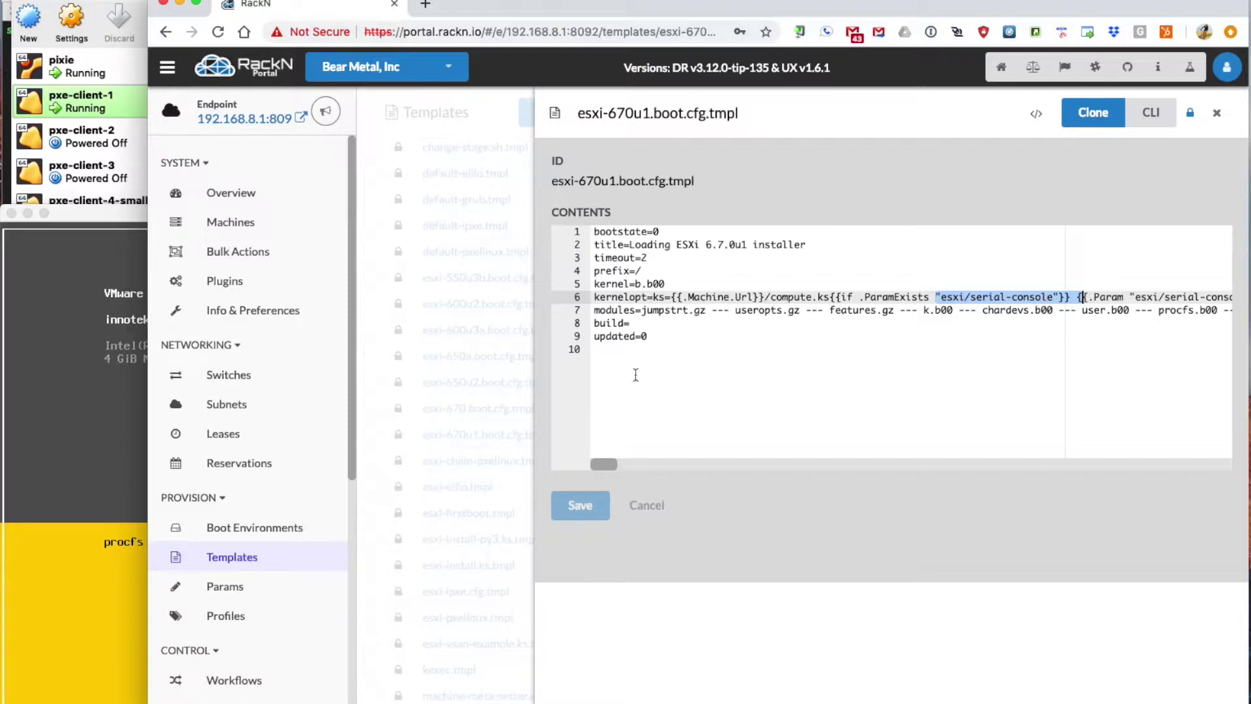
click(390, 398)
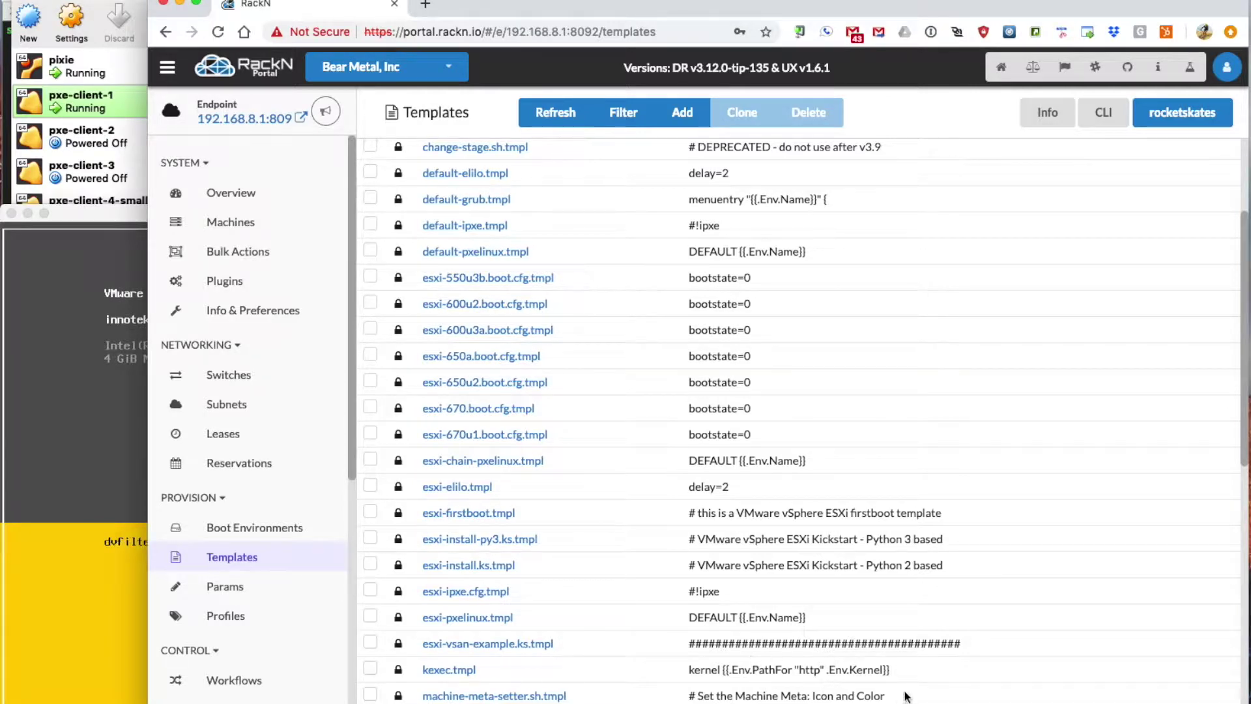
- Browse the template list and open the Python 3 kickstart template esxi-install-py3.ks.tmpl
scroll(749, 659, down, 4)
scroll(741, 667, down, 6)
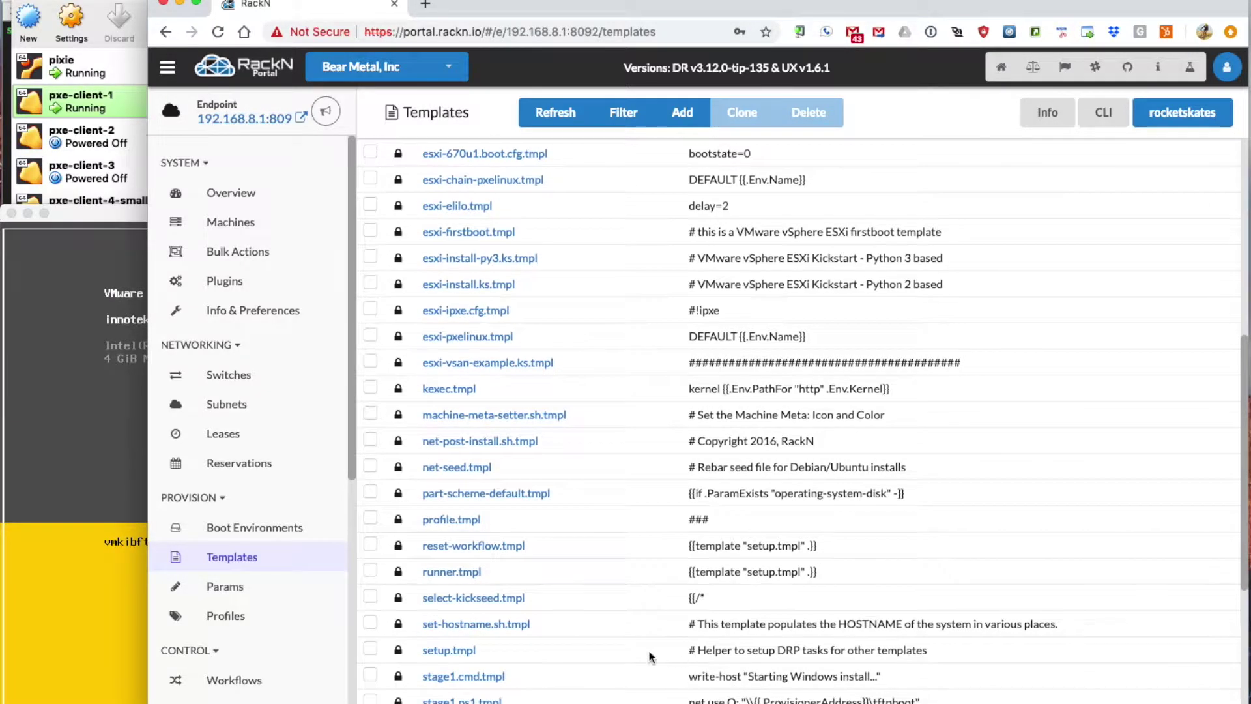
scroll(579, 655, up, 4)
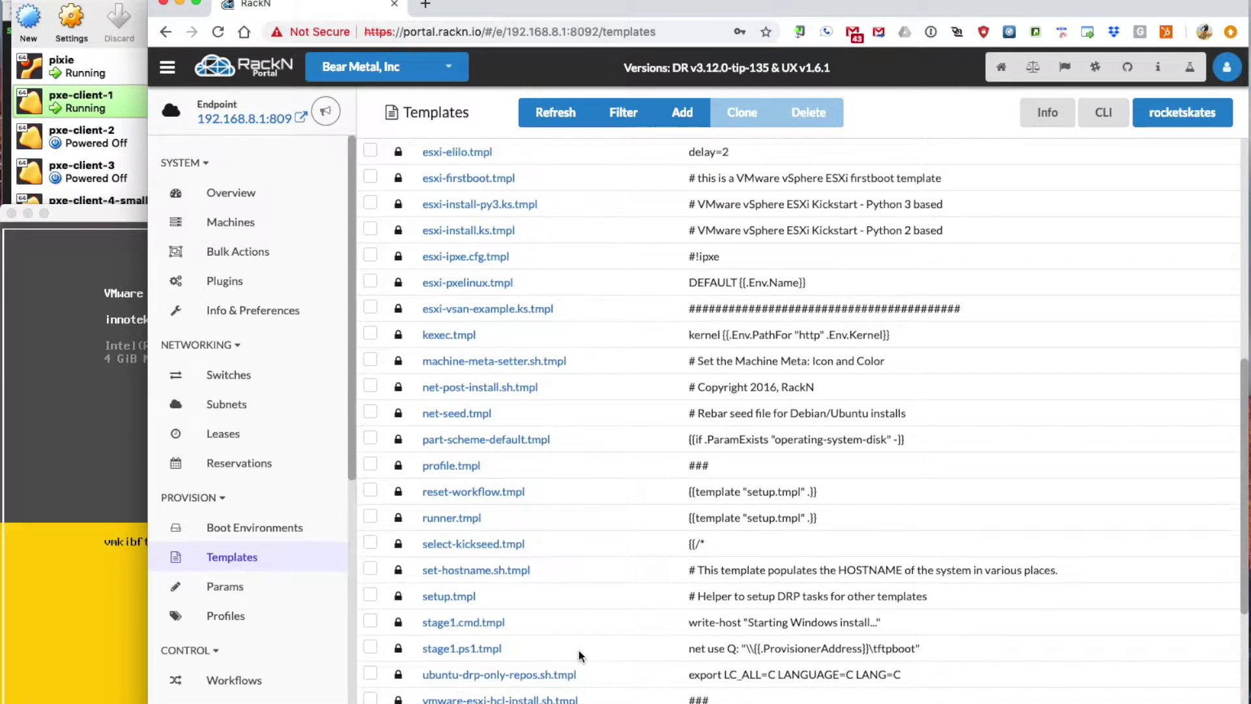
scroll(579, 650, up, 4)
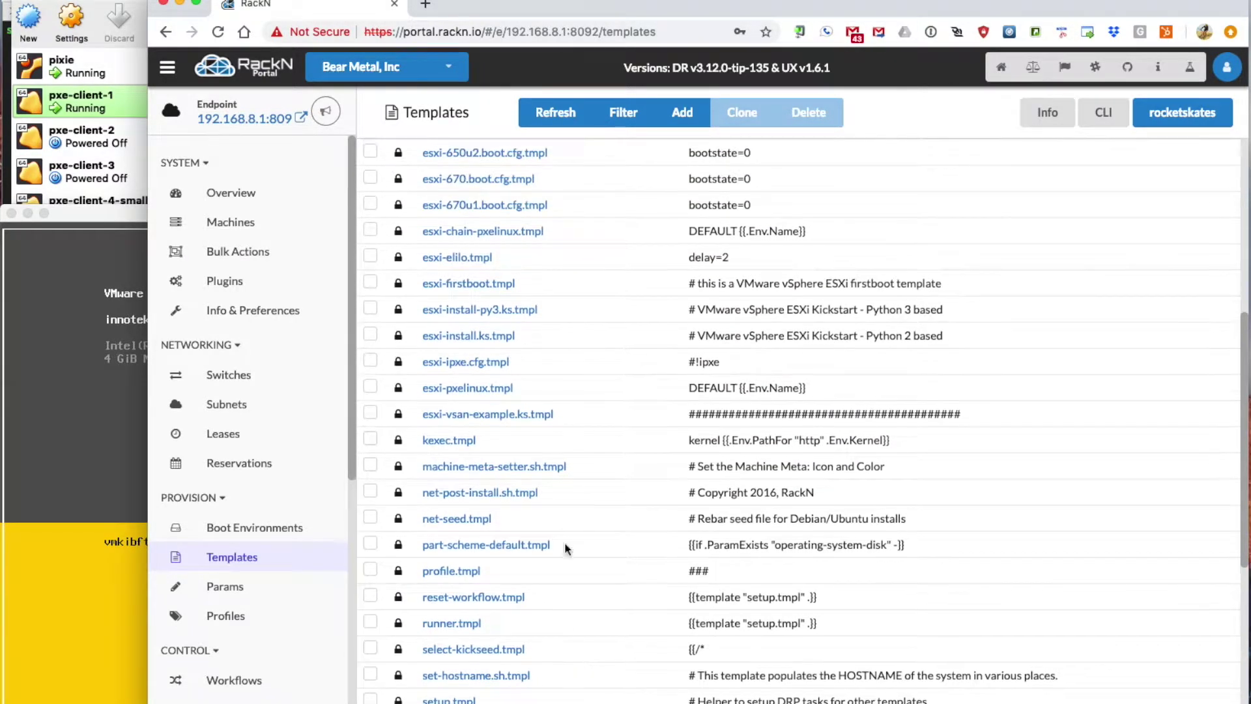
click(488, 312)
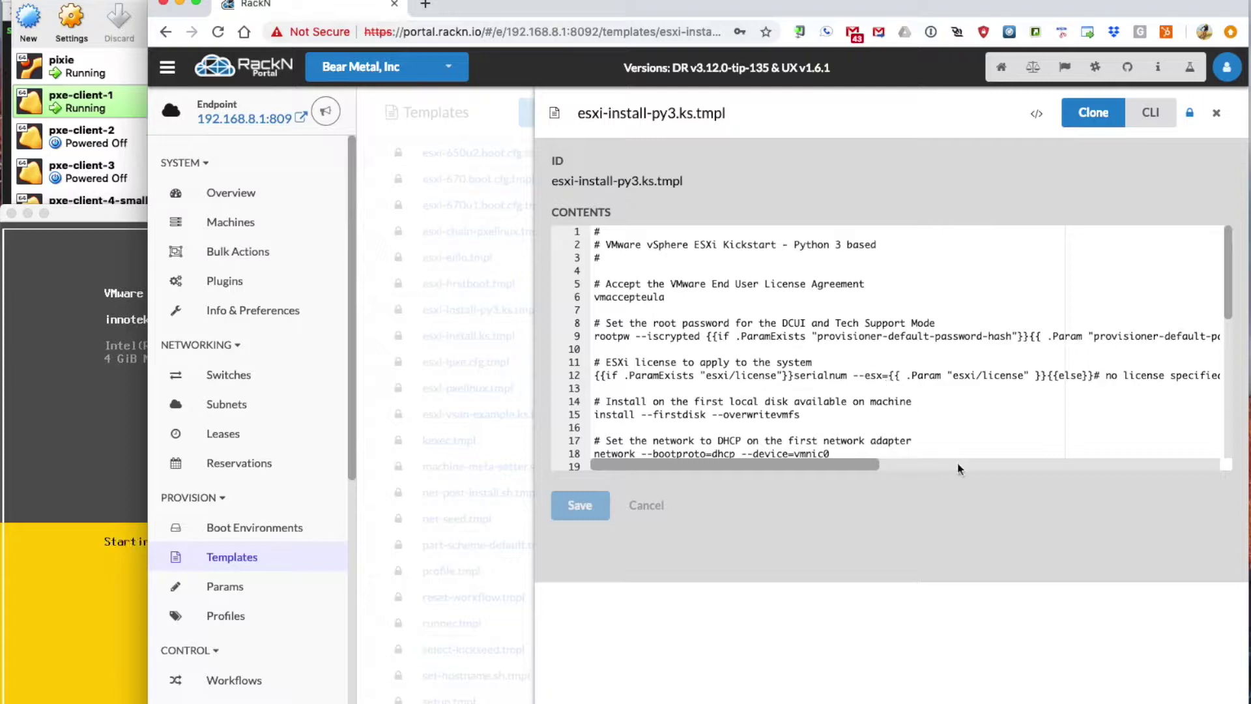
- Examine the ESXi license and root password parameter lines in the kickstart template
scroll(959, 468, right, 3)
scroll(896, 434, left, 3)
scroll(895, 433, down, 1)
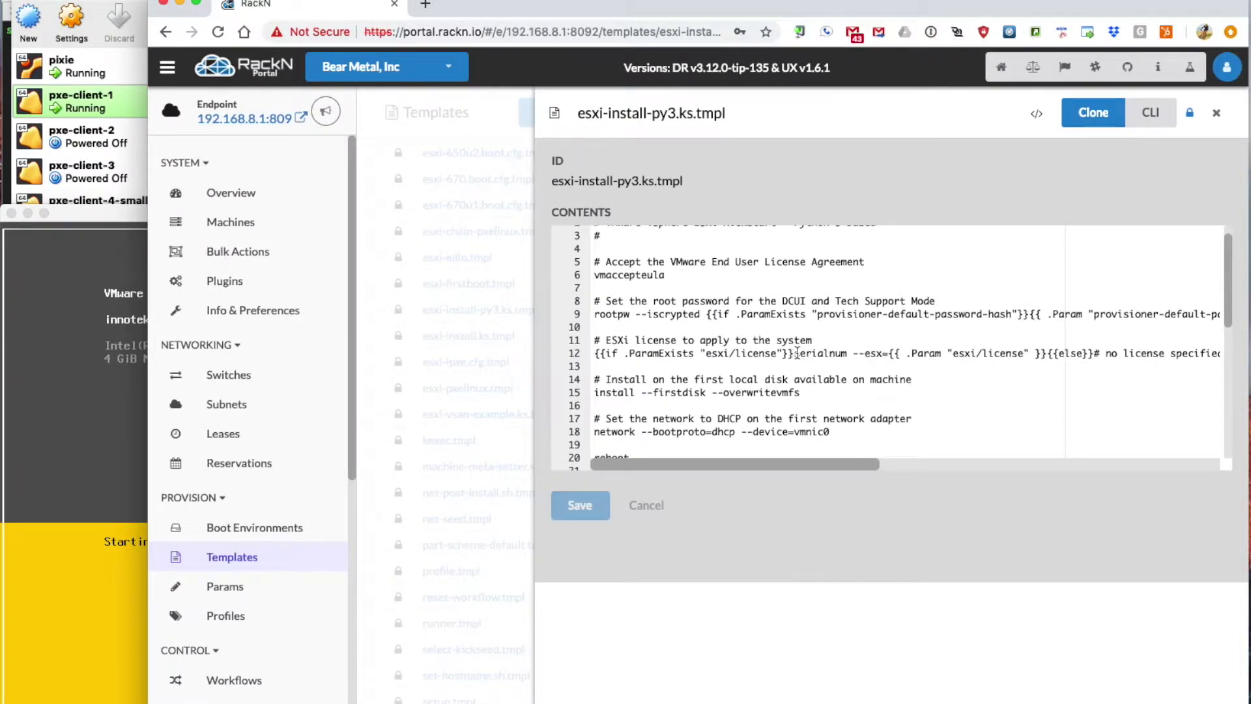
drag(706, 353, 1024, 354)
scroll(807, 343, up, 2)
drag(743, 336, 1050, 340)
click(861, 348)
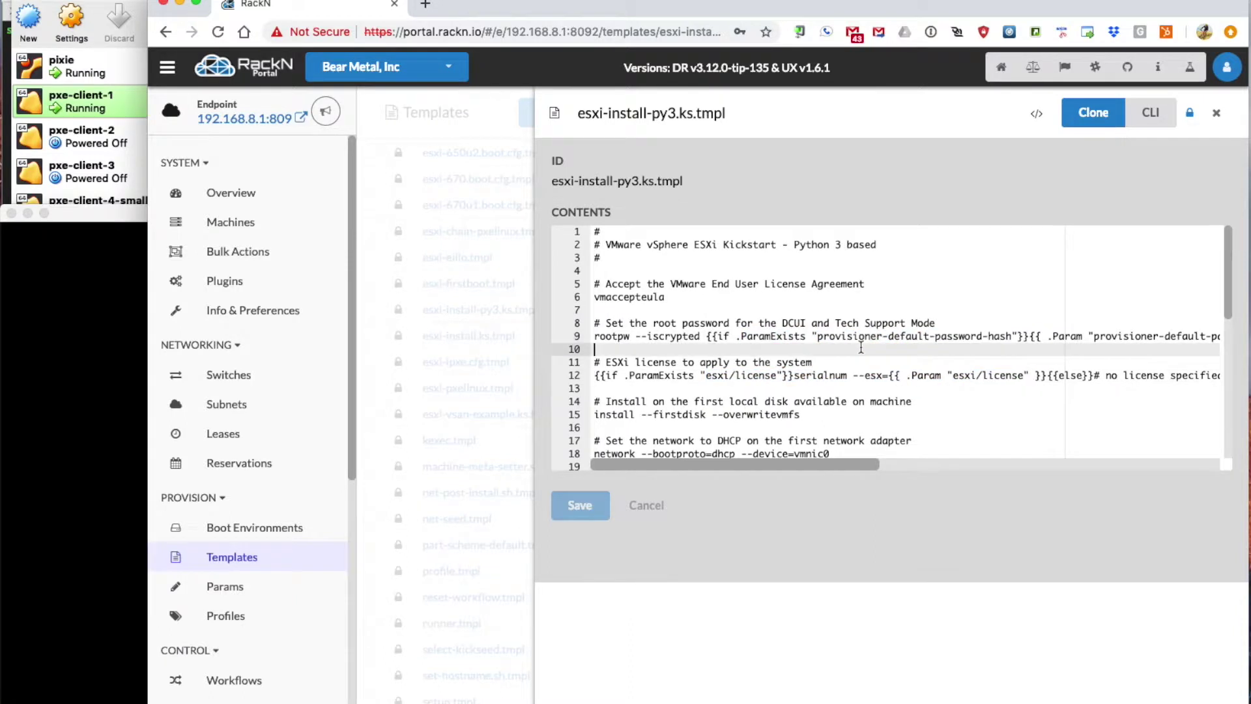
- Examine the DHCP network configuration line for vmnic0 in the kickstart template
scroll(782, 345, down, 6)
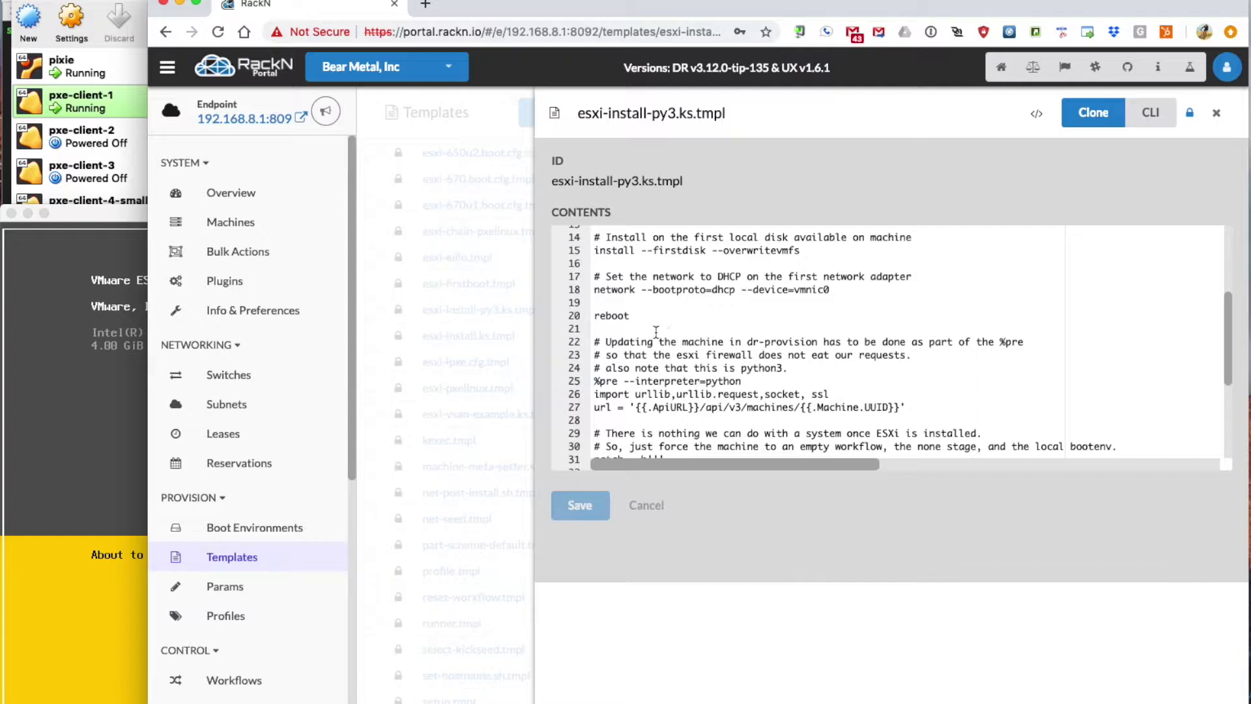
drag(839, 289, 590, 288)
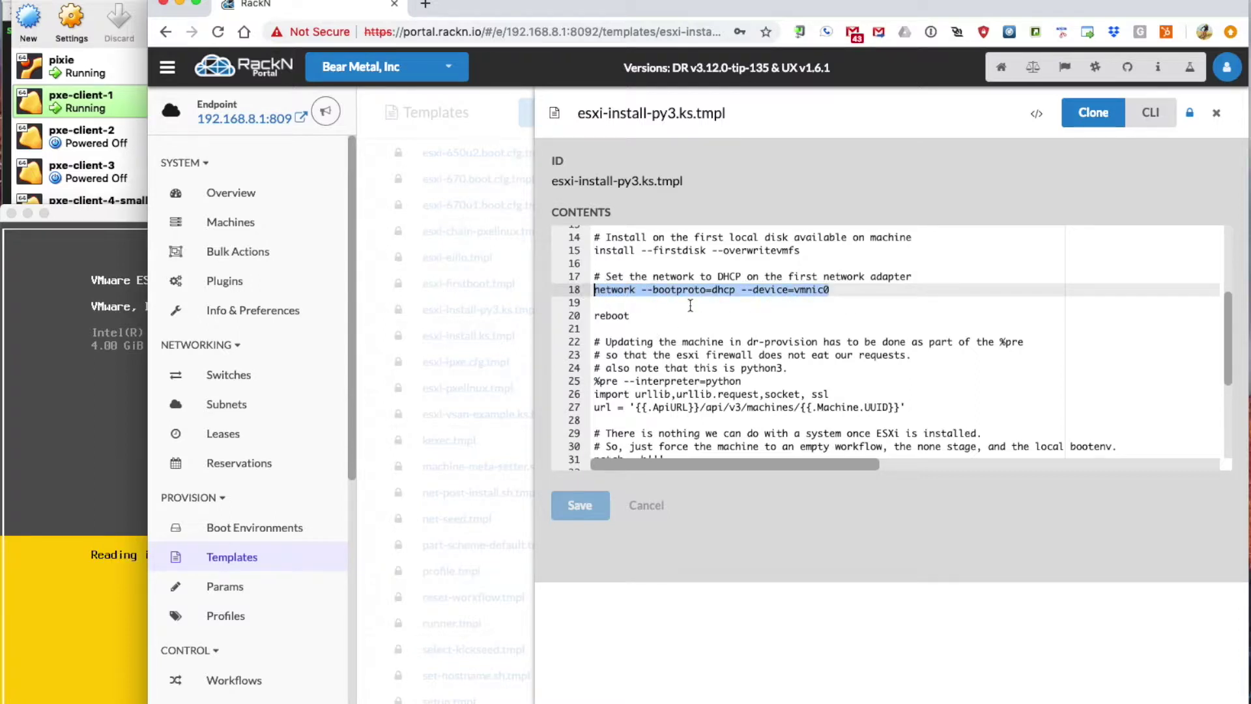
scroll(689, 328, down, 1)
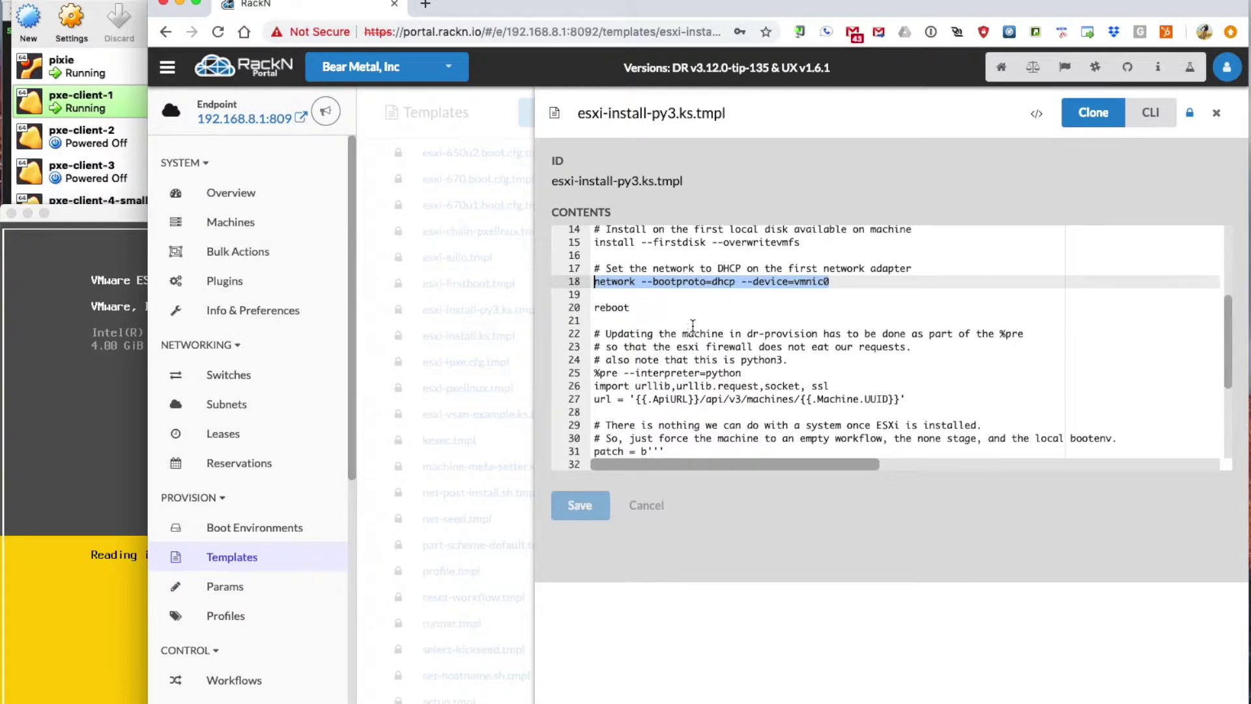
- Review the kickstart template's %pre Python script that patches the machine's workflow, stage and boot environment through the API
scroll(694, 324, down, 1)
scroll(697, 314, down, 3)
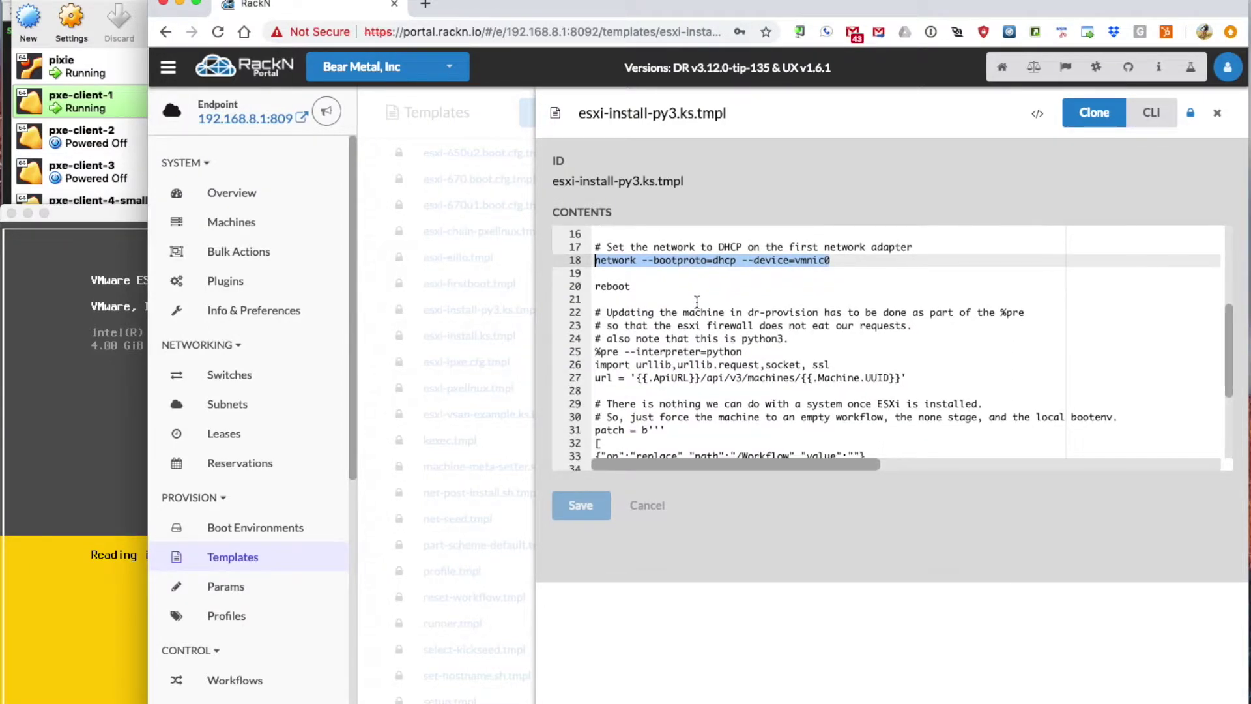
scroll(696, 322, down, 1)
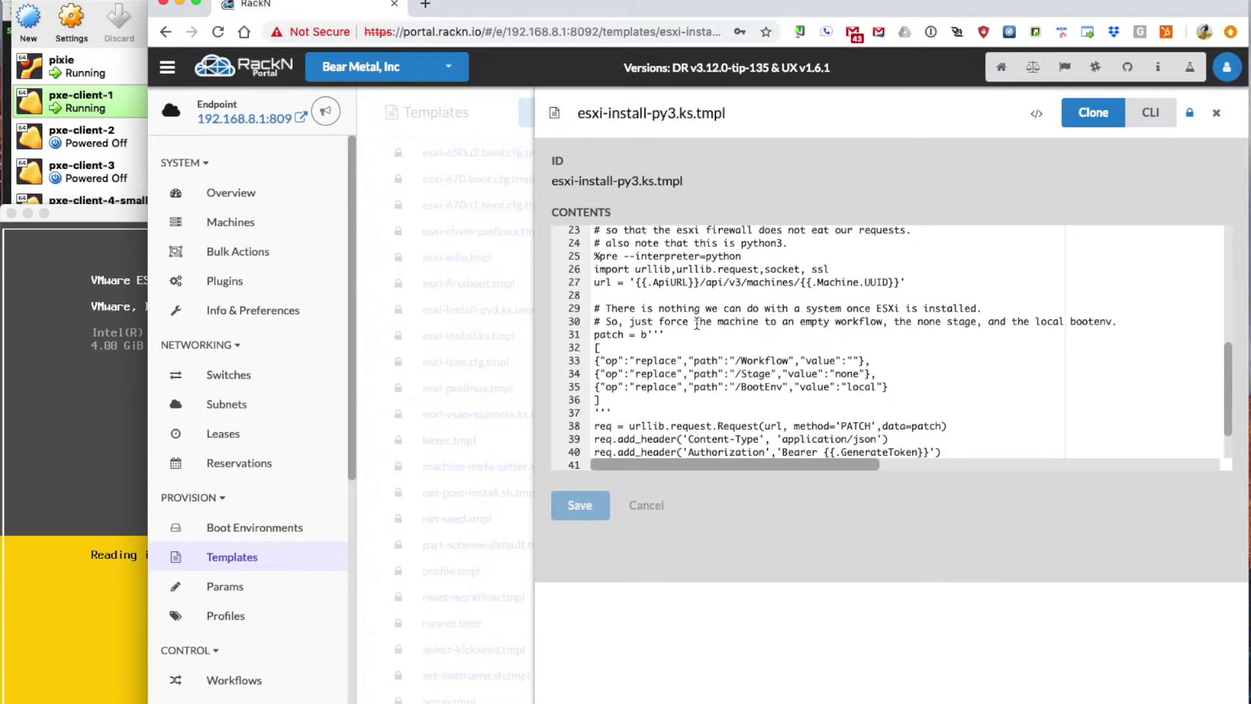
click(641, 281)
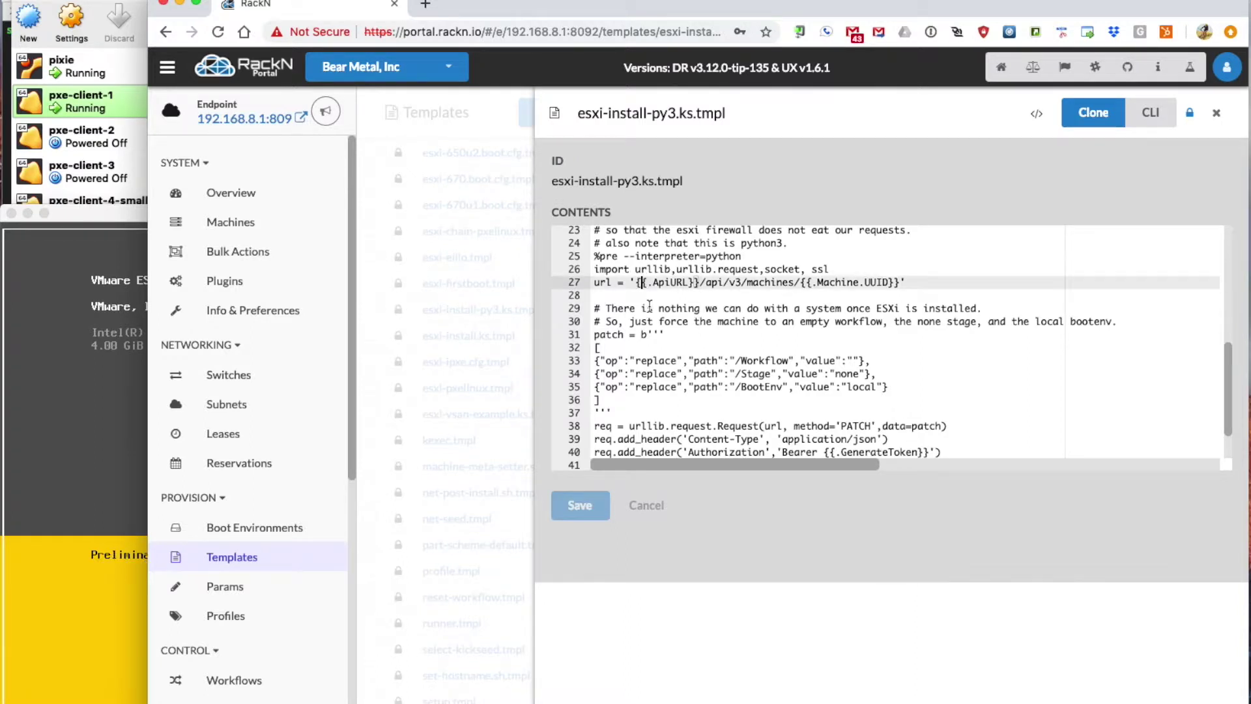
scroll(649, 305, up, 3)
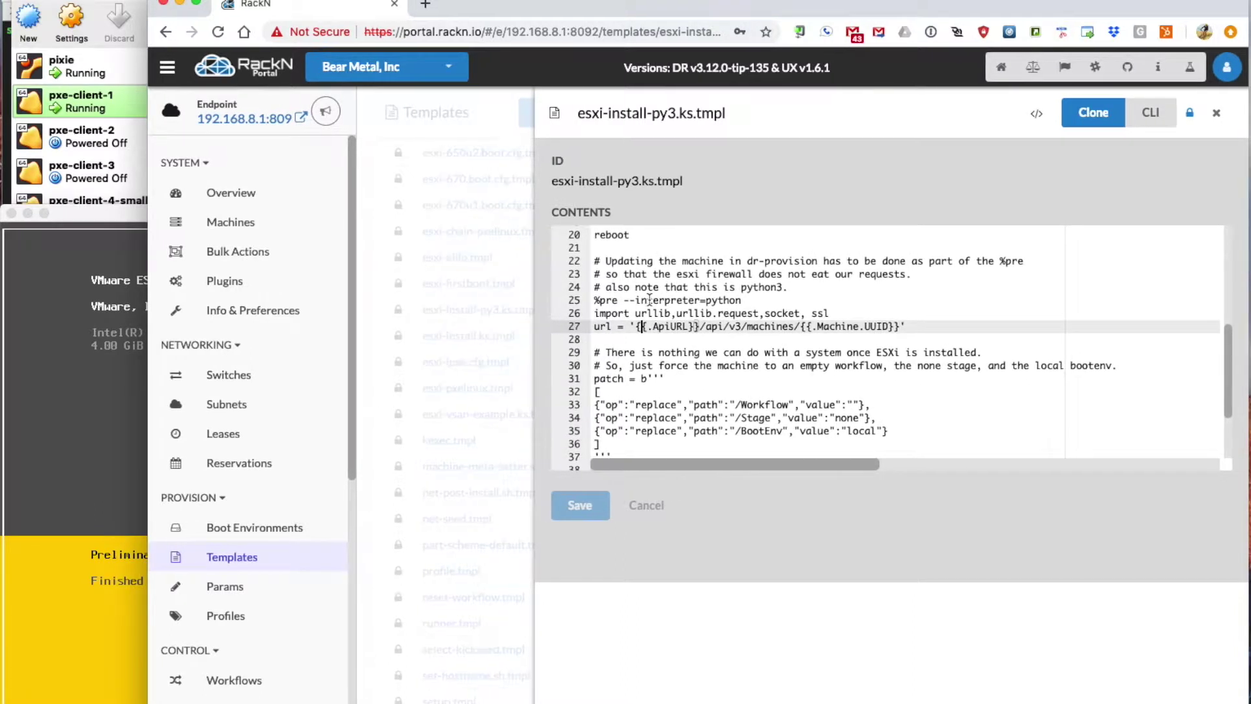
scroll(650, 337, down, 5)
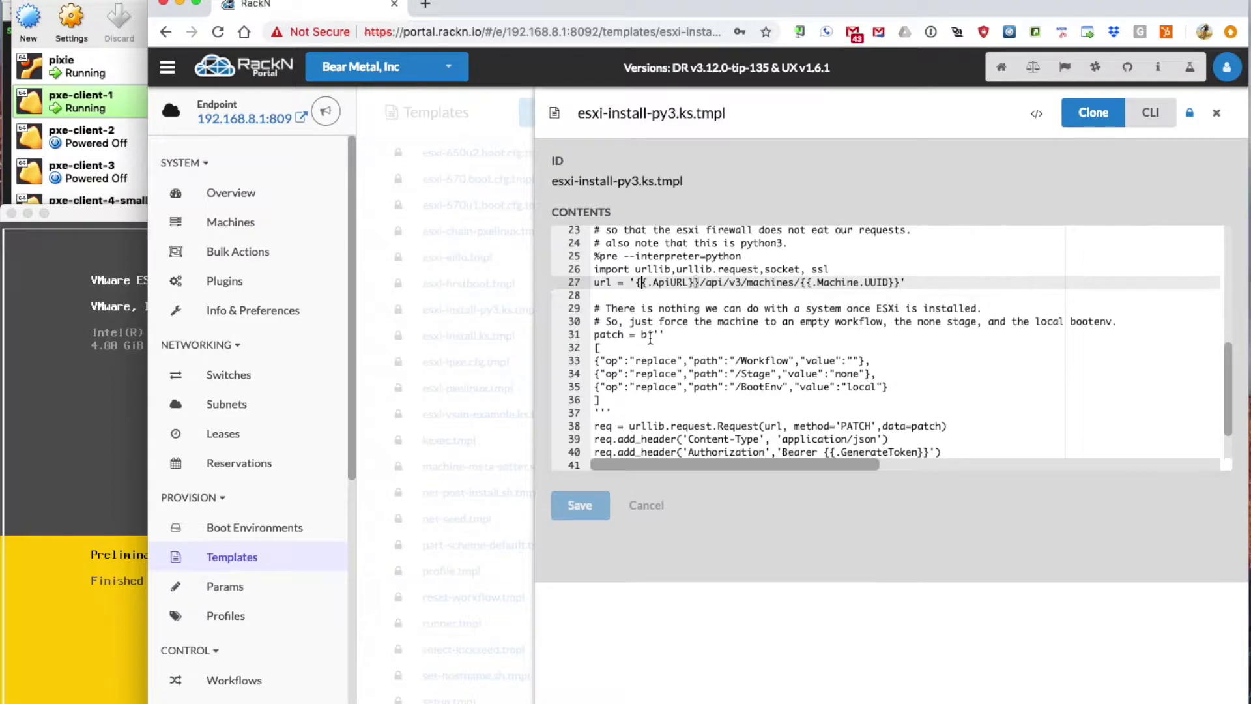
- Examine the JSON patch data and the API request lines of the kickstart template's %pre script
scroll(650, 336, down, 2)
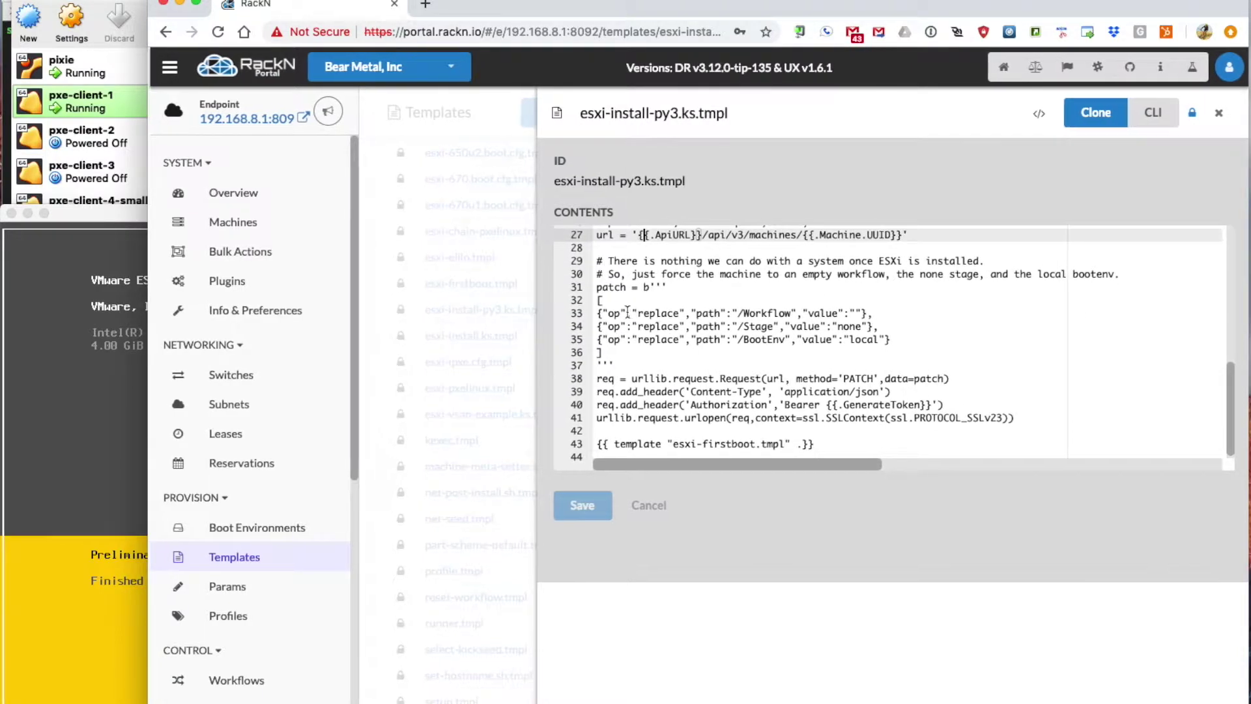
scroll(621, 313, down, 1)
drag(598, 300, 1018, 417)
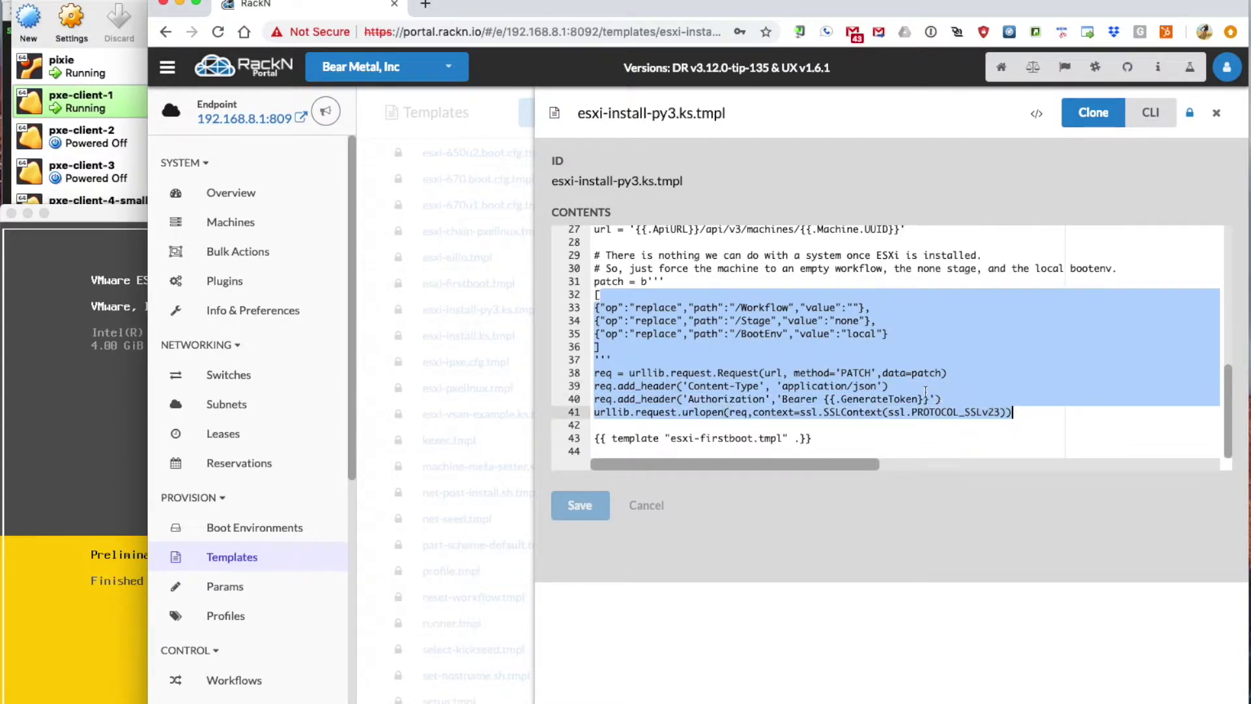
- Examine the line that includes esxi-firstboot.tmpl at the end of the kickstart template and close the template
click(773, 448)
triple_click(707, 440)
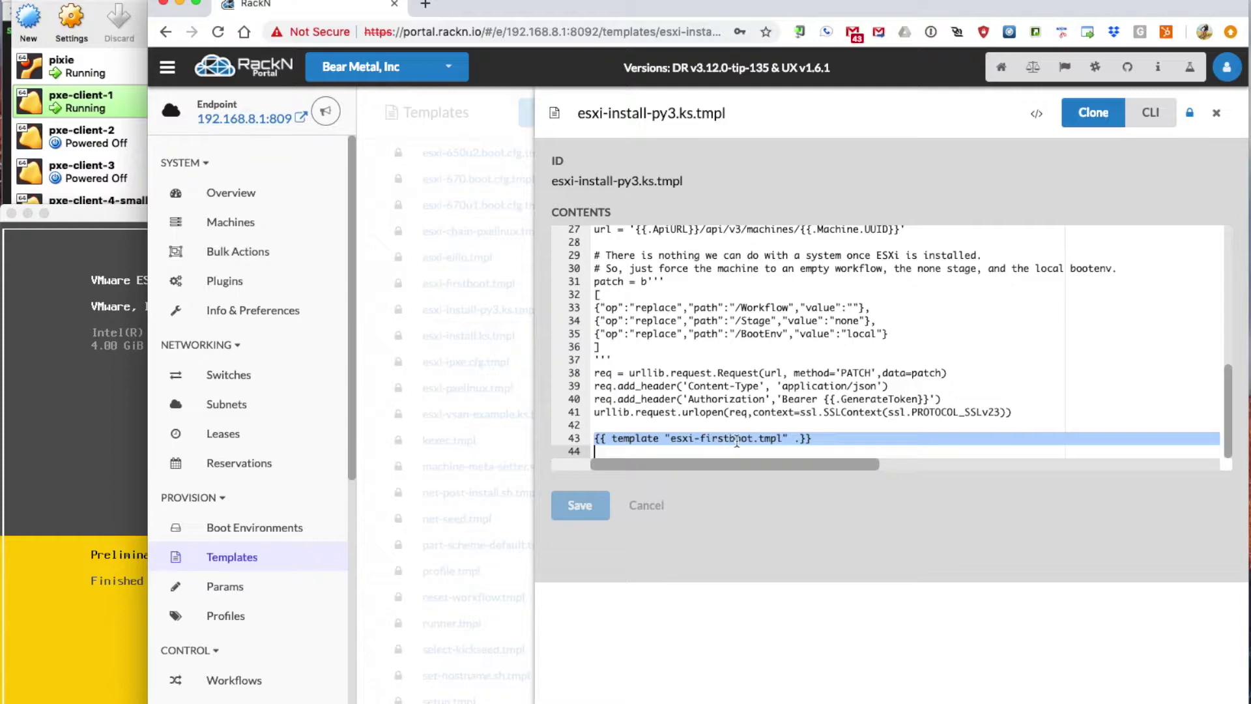
scroll(736, 441, up, 3)
scroll(737, 441, right, 3)
scroll(690, 463, left, 3)
scroll(690, 462, down, 3)
click(369, 510)
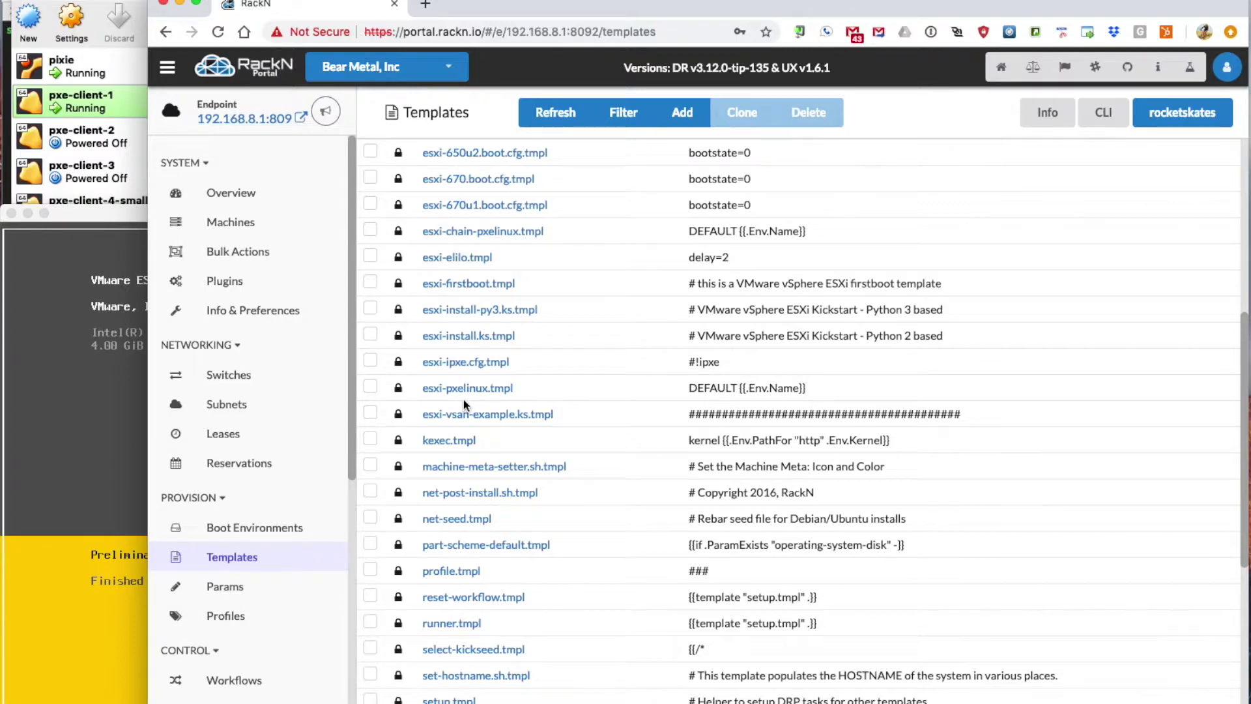
- Open the esxi-firstboot.tmpl template and examine the loop that waits for hostd to be ready
click(468, 284)
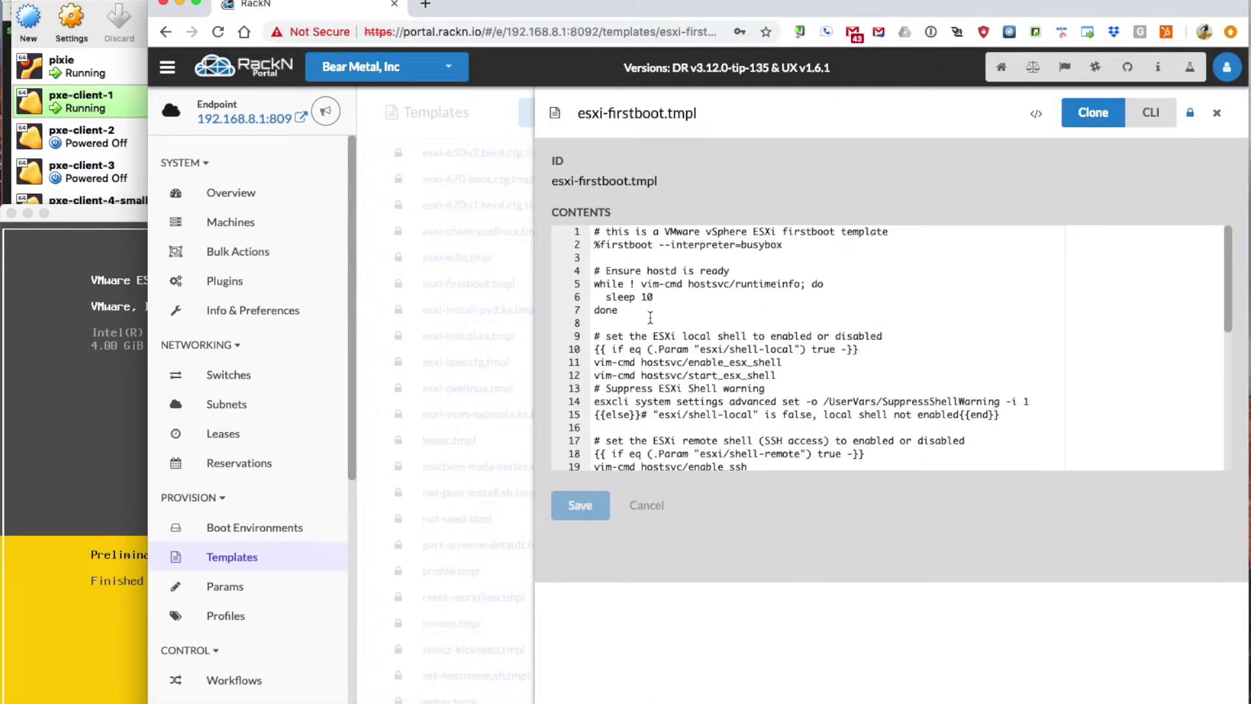
scroll(651, 318, down, 2)
scroll(656, 317, up, 1)
drag(647, 319, 595, 266)
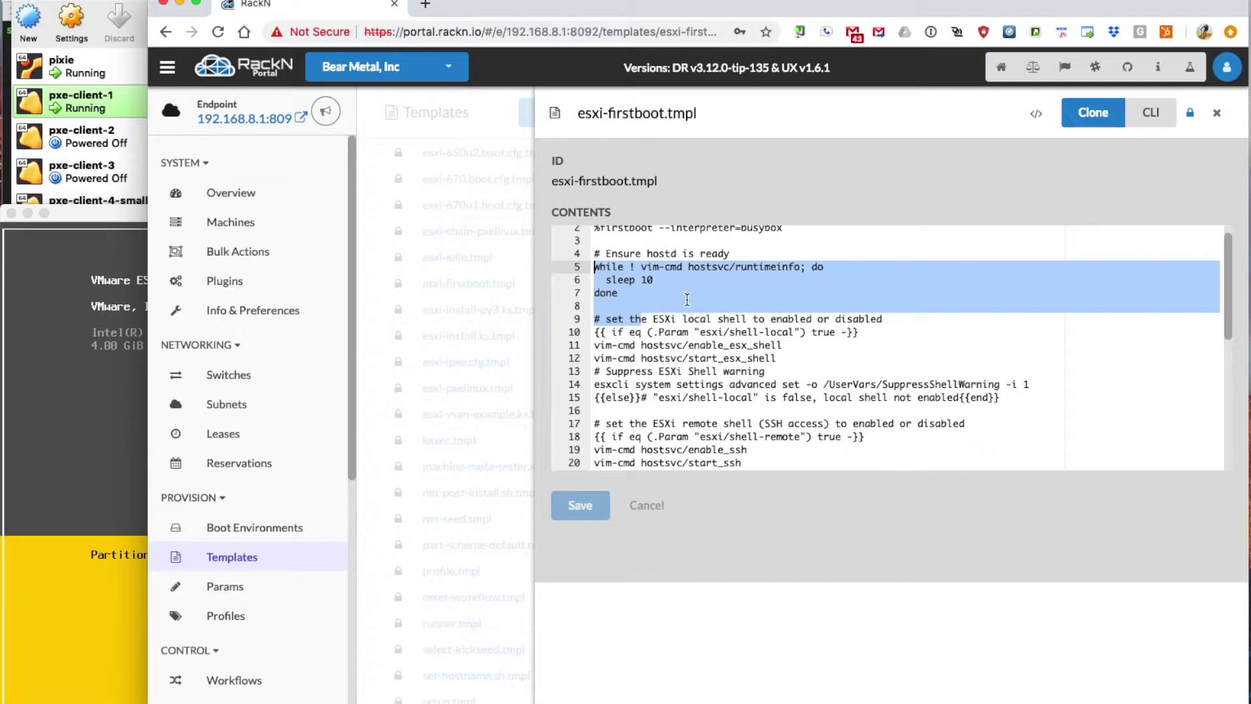
- Examine the esxi/shell-local section of the firstboot template, including its shell enable, start and warning suppression commands
scroll(687, 299, down, 3)
click(698, 349)
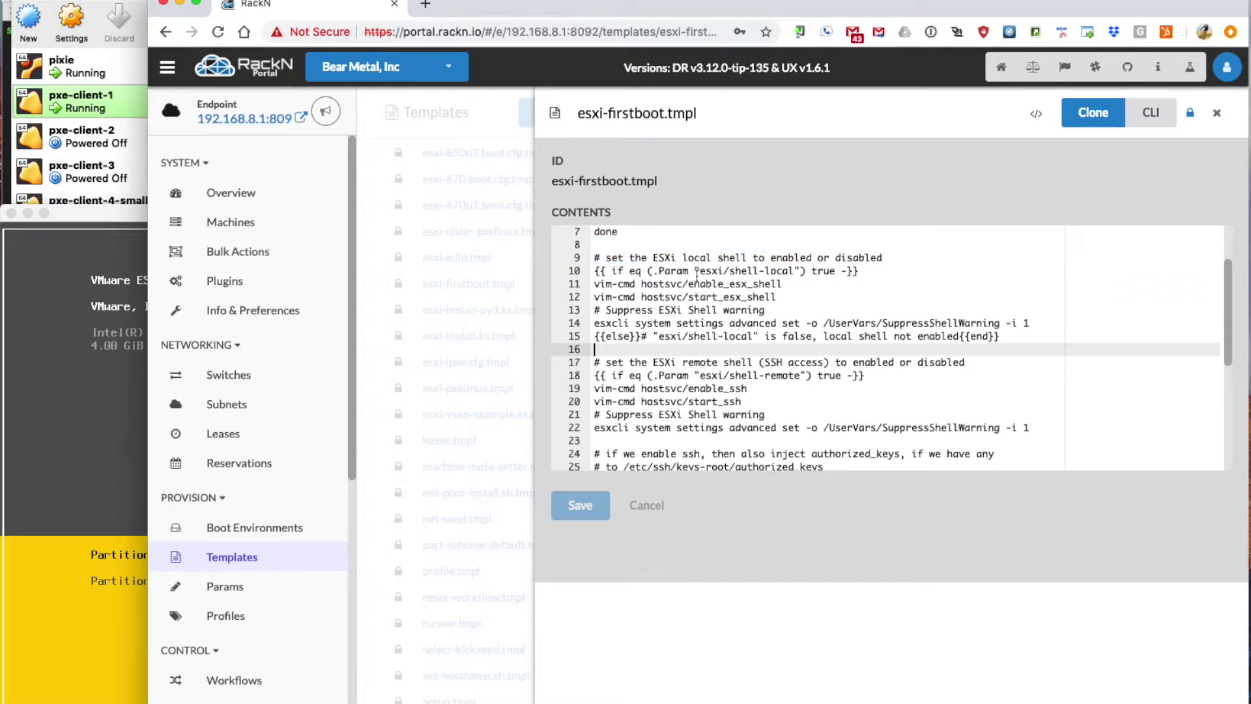
drag(699, 272, 793, 272)
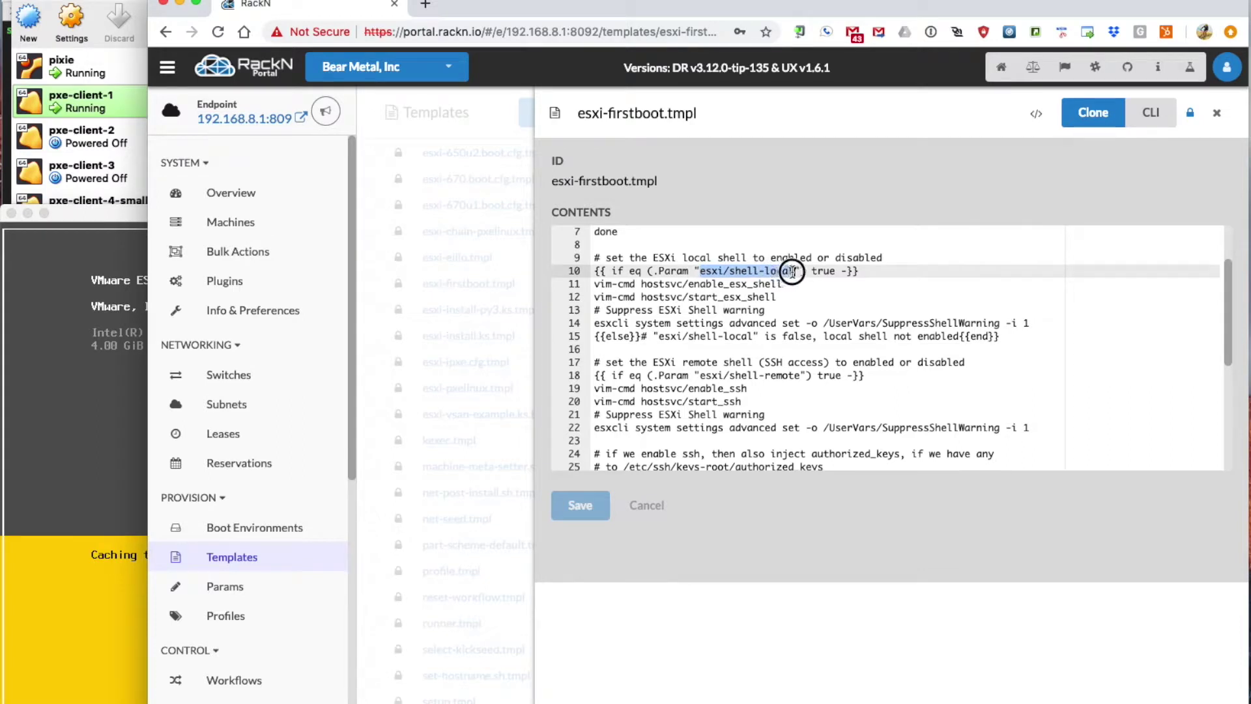
click(782, 297)
drag(782, 297, 590, 287)
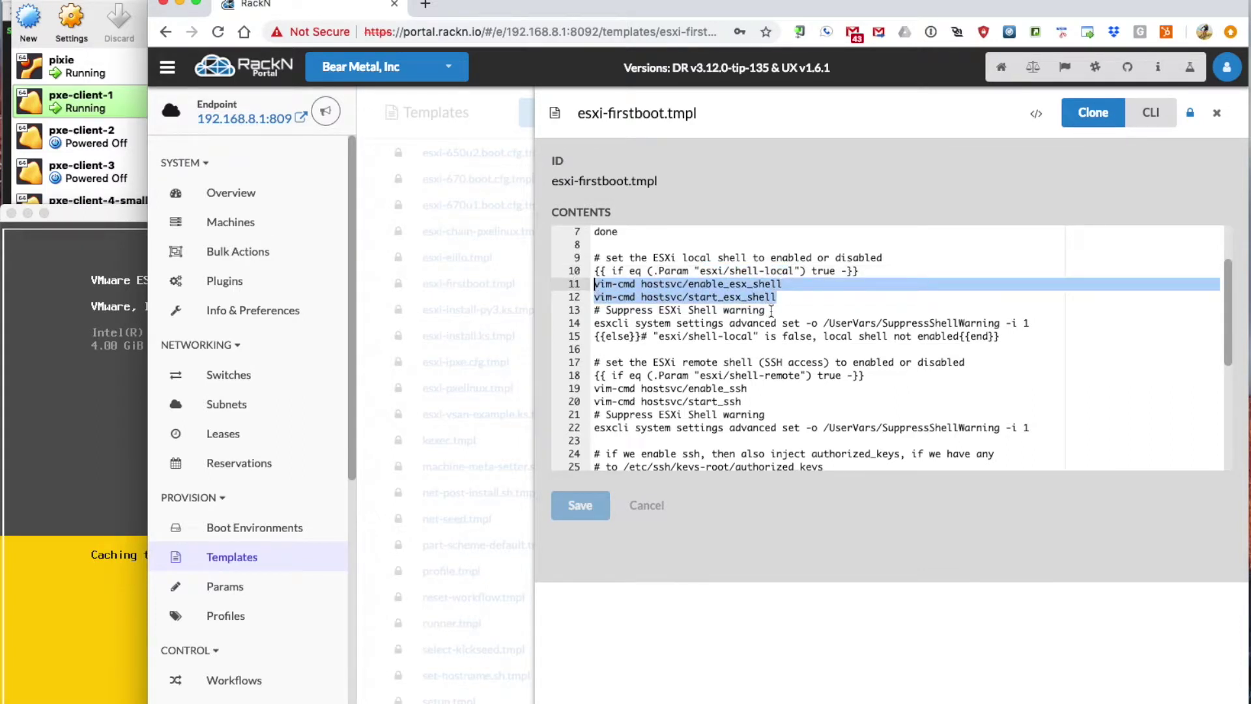
scroll(806, 311, down, 1)
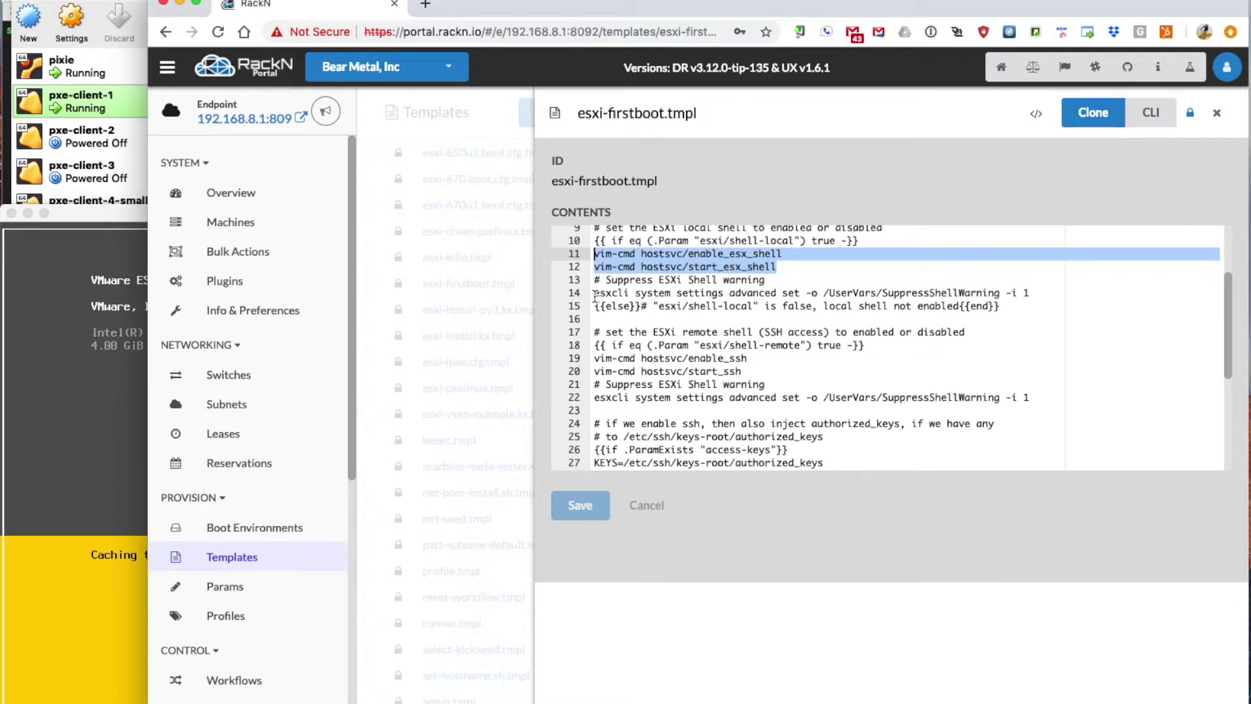
drag(594, 293, 1030, 293)
- Examine the esxi/shell-remote section of the firstboot template with its SSH enable, start and warning suppression commands
scroll(908, 324, down, 3)
click(760, 309)
scroll(756, 303, up, 1)
drag(742, 301, 594, 288)
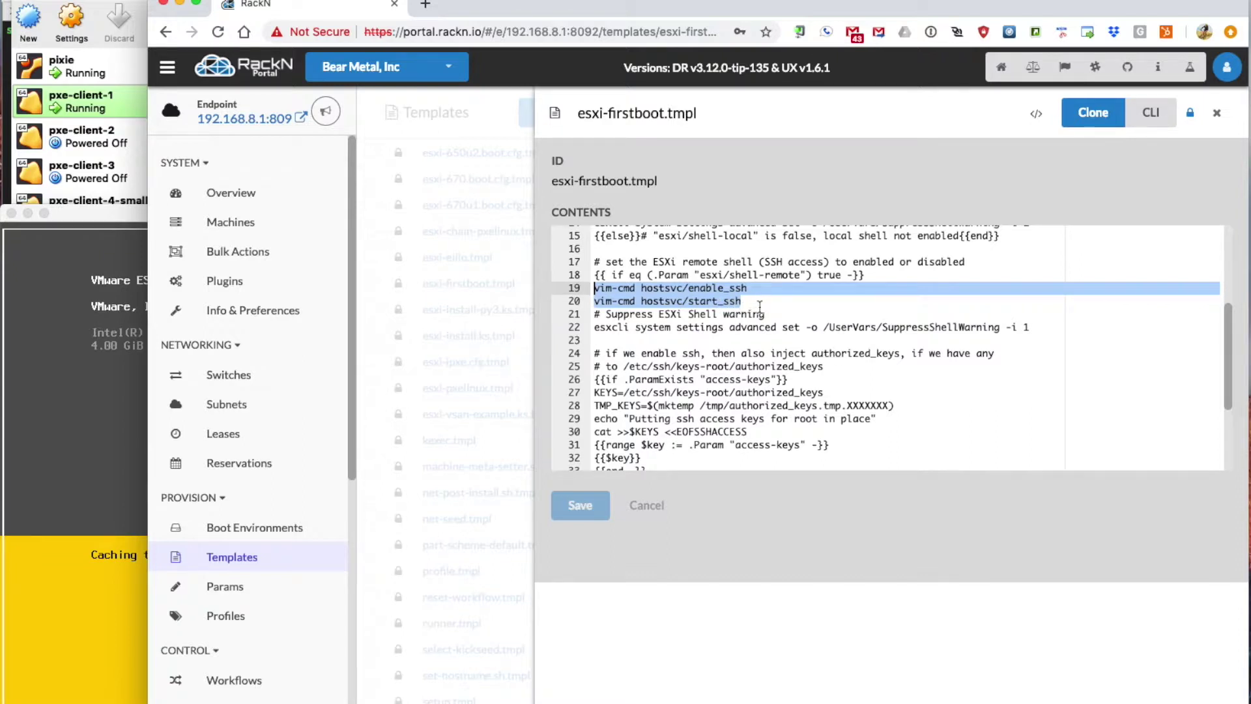
scroll(761, 310, down, 1)
scroll(761, 311, down, 4)
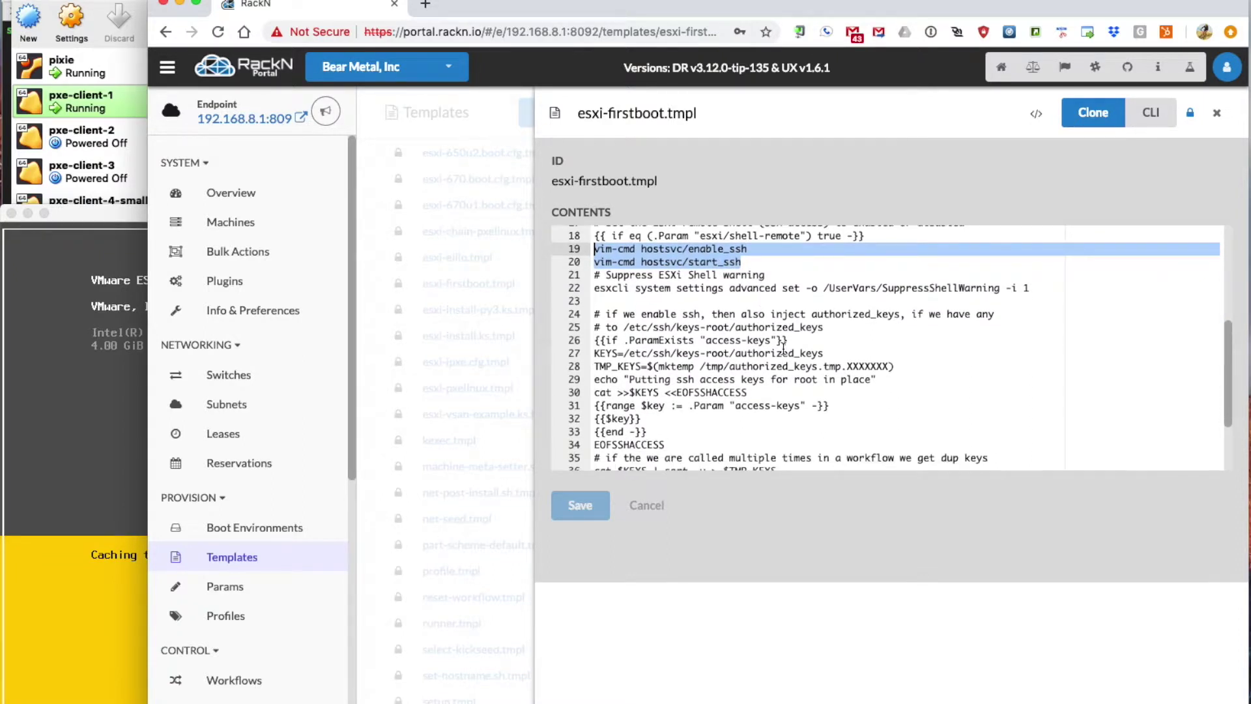
triple_click(903, 251)
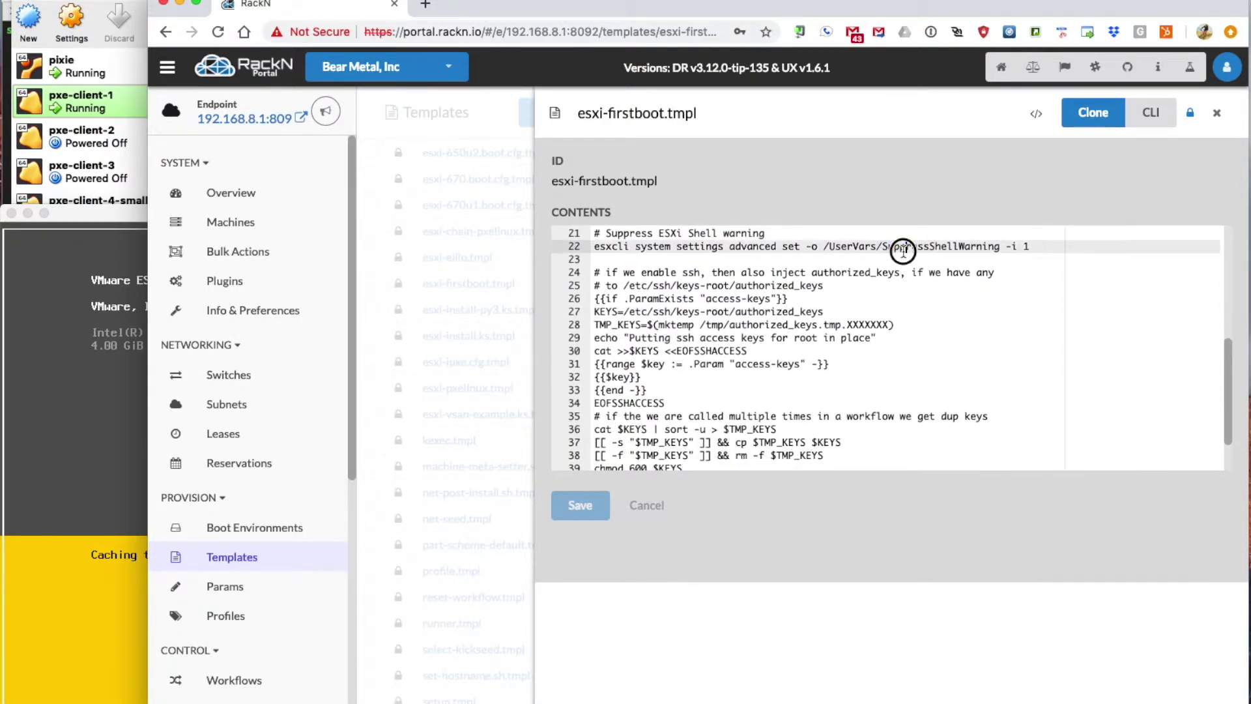
scroll(826, 338, down, 1)
- Examine the access-keys section that writes to /etc/ssh/keys-root/authorized_keys and close the firstboot template
click(783, 346)
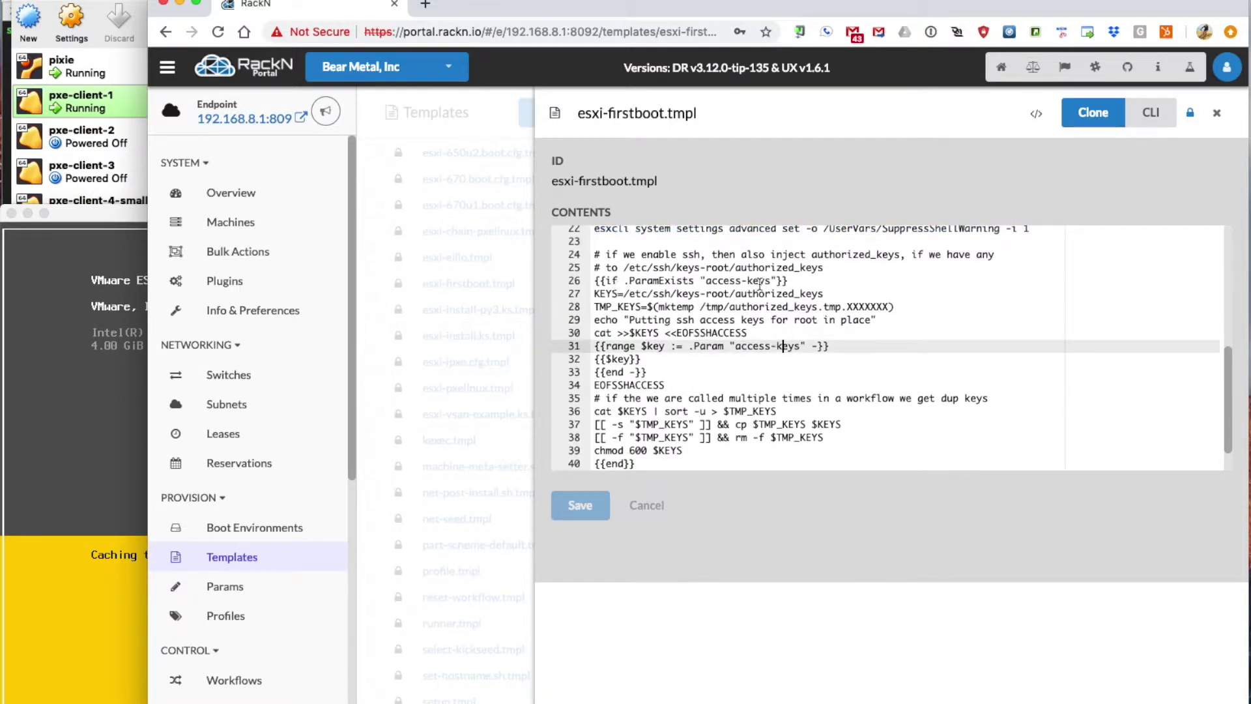
click(899, 253)
drag(899, 253, 810, 256)
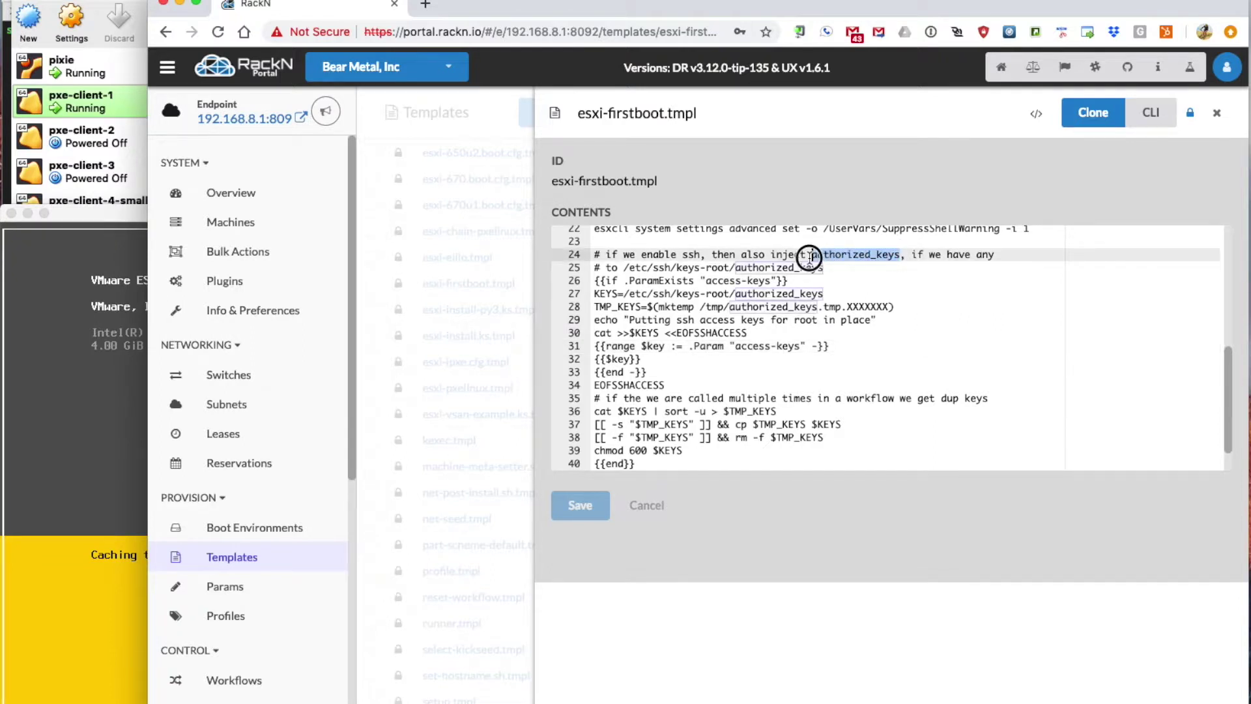
drag(626, 269, 824, 271)
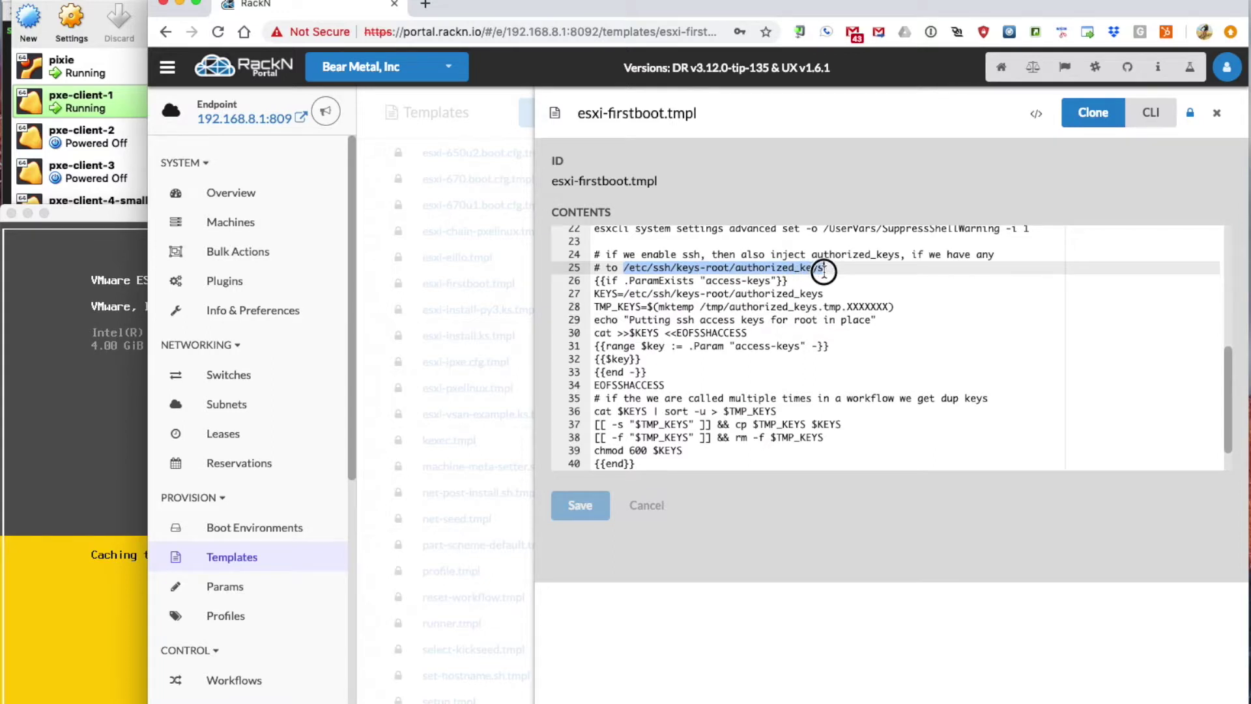
scroll(736, 336, down, 3)
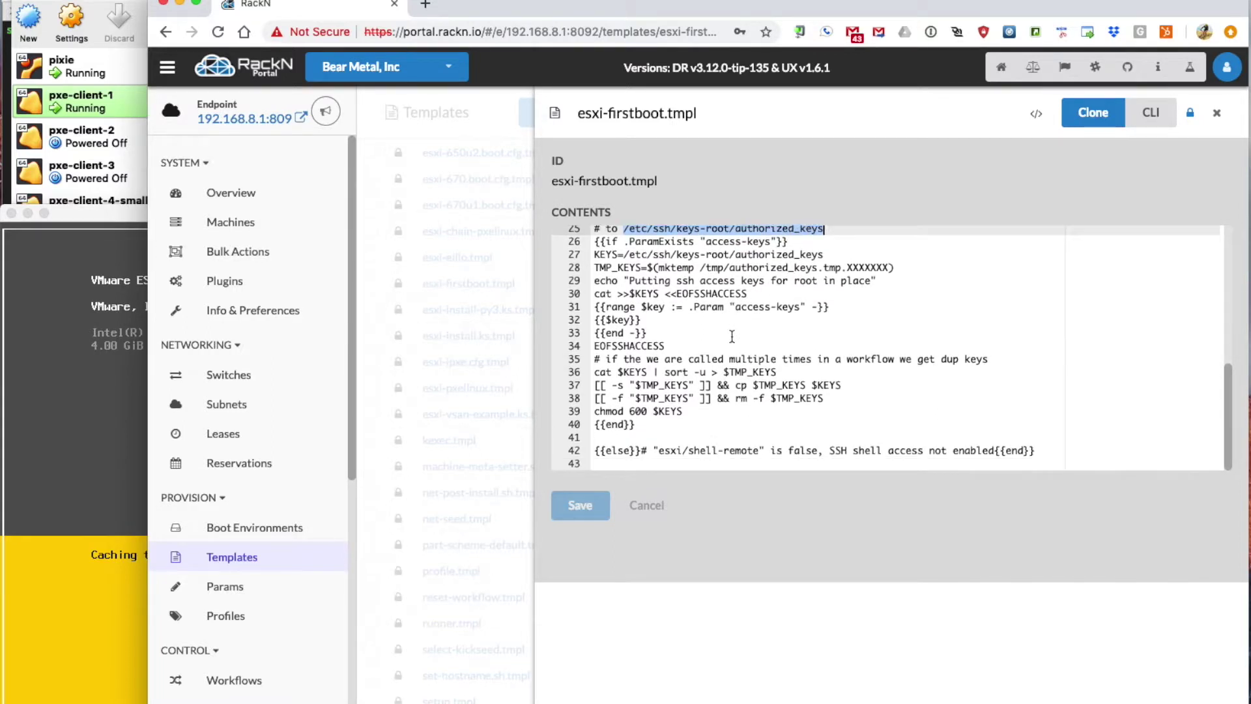
scroll(732, 337, up, 5)
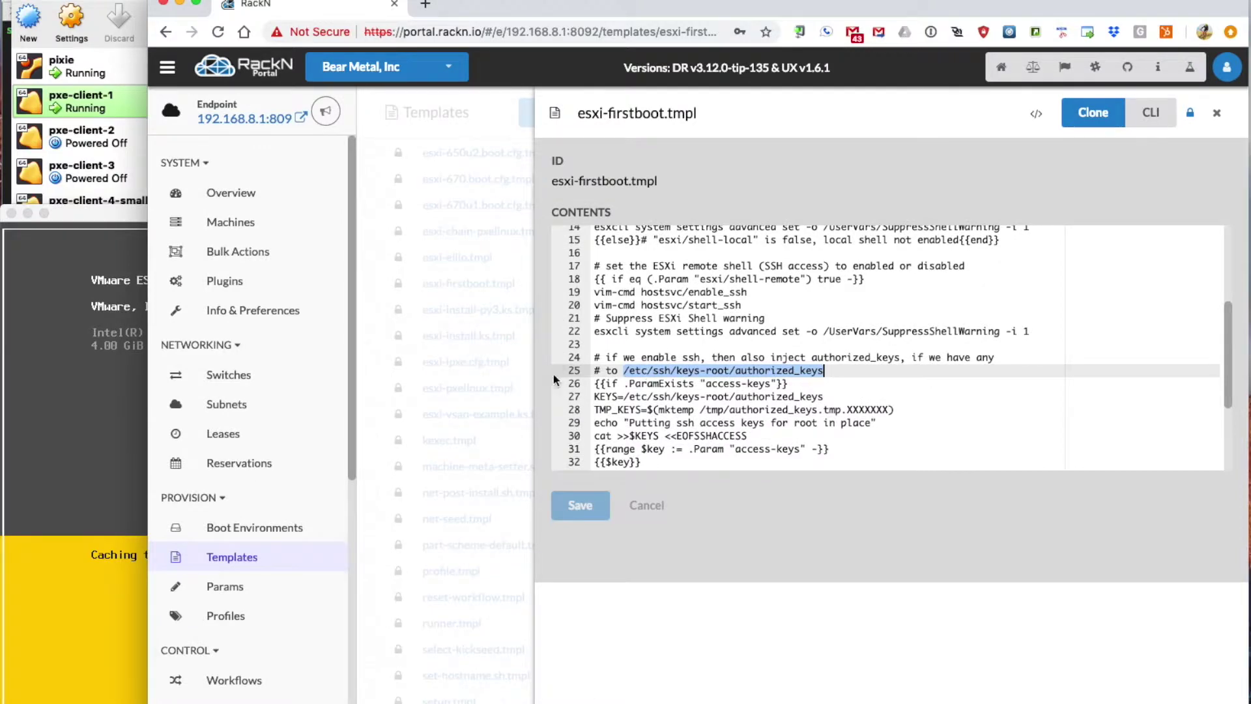
click(385, 366)
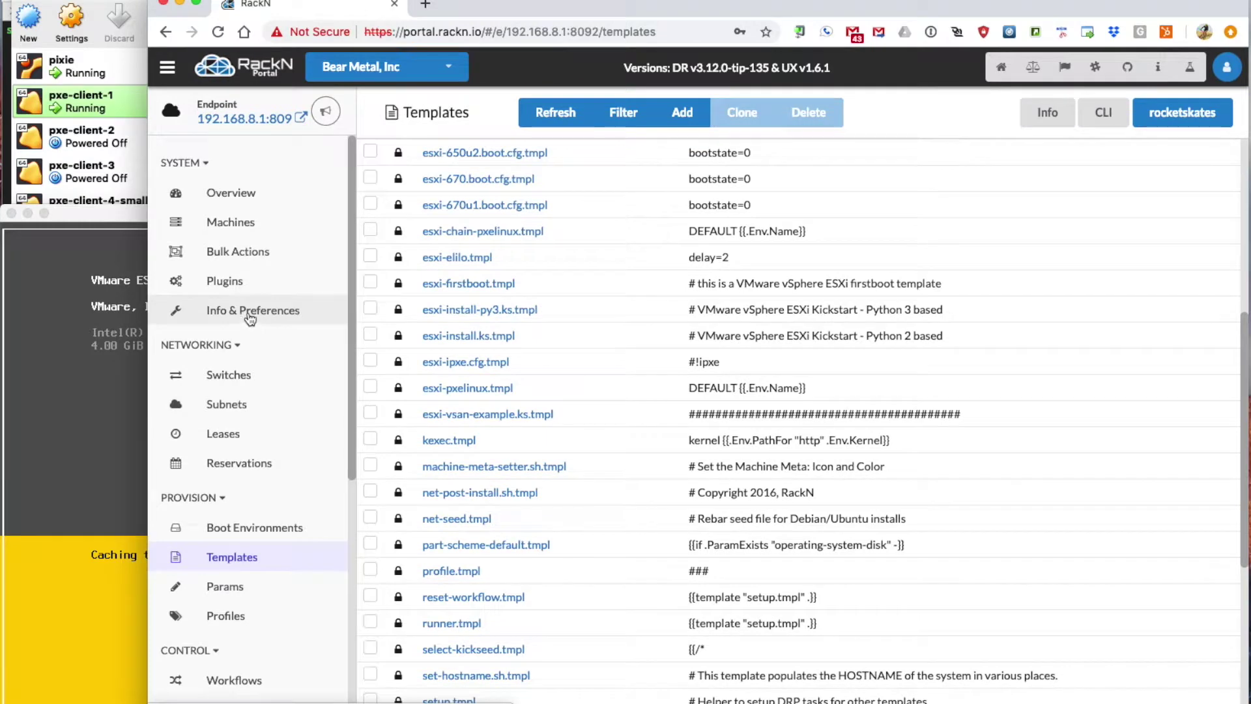
- Open the global profile and inspect its access-keys parameter, collapsing the value again
click(224, 618)
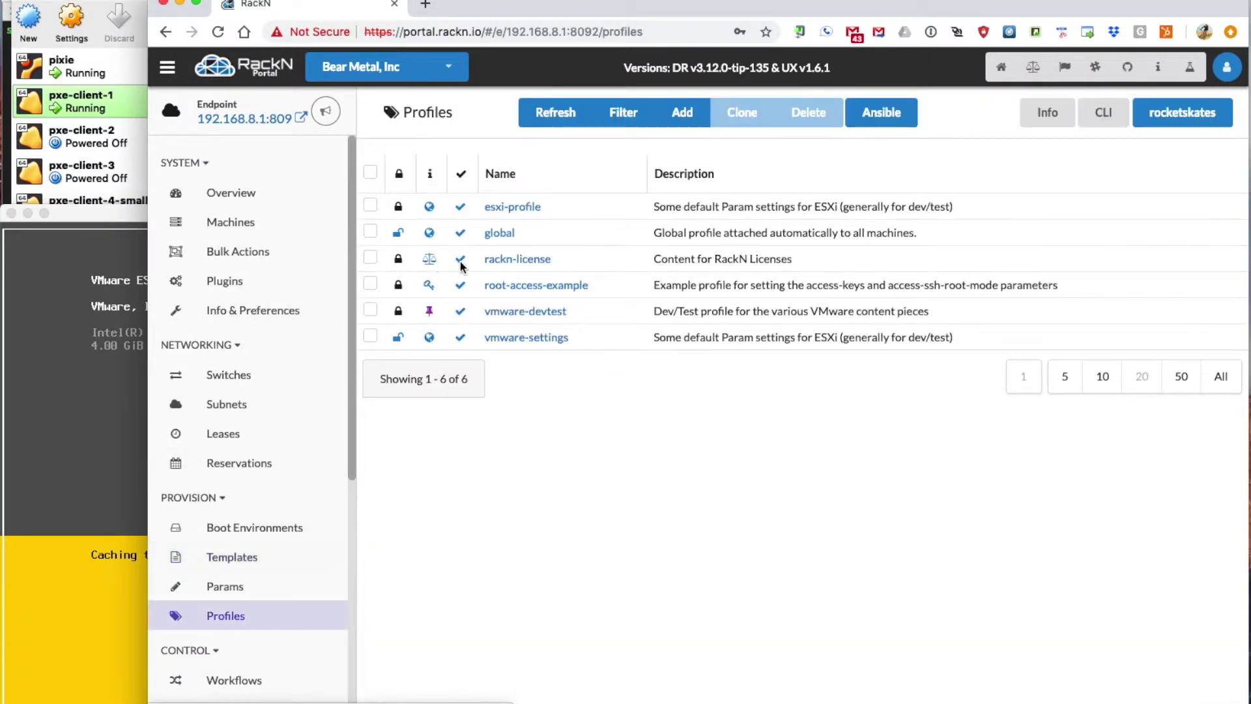
click(505, 233)
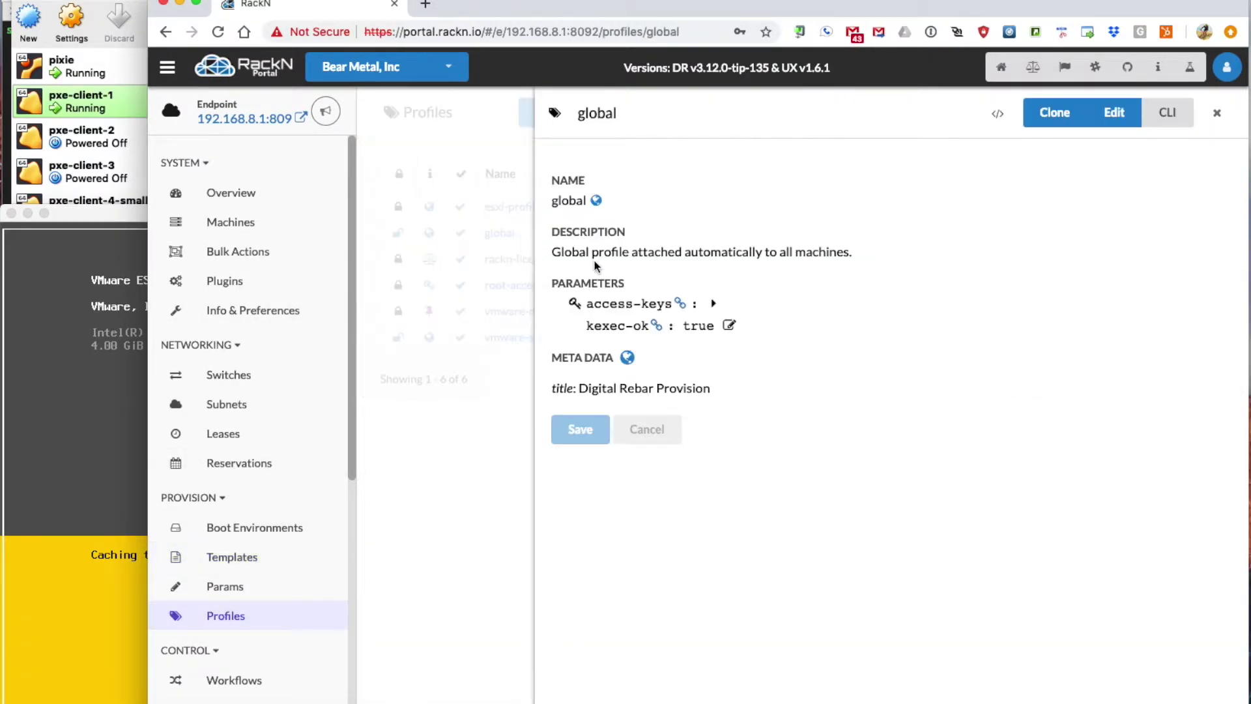
click(713, 304)
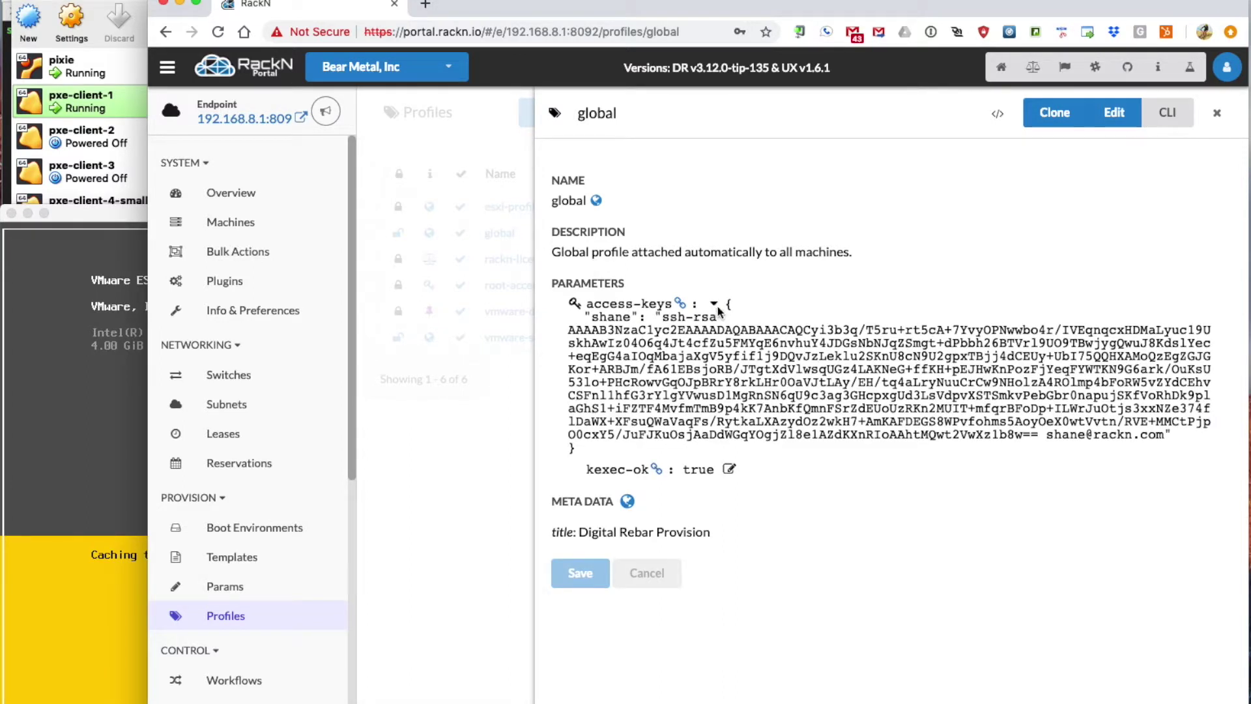
click(714, 304)
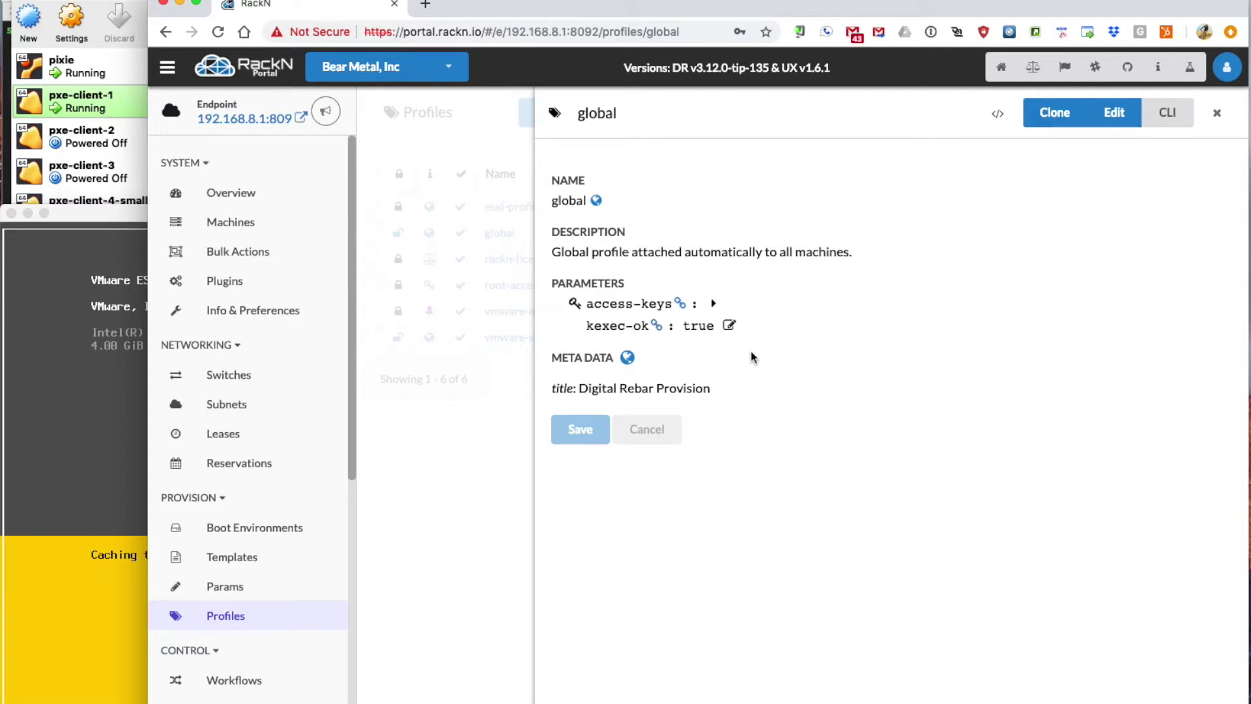
- View the list of workflows and return to the template list
scroll(237, 617, down, 3)
click(239, 599)
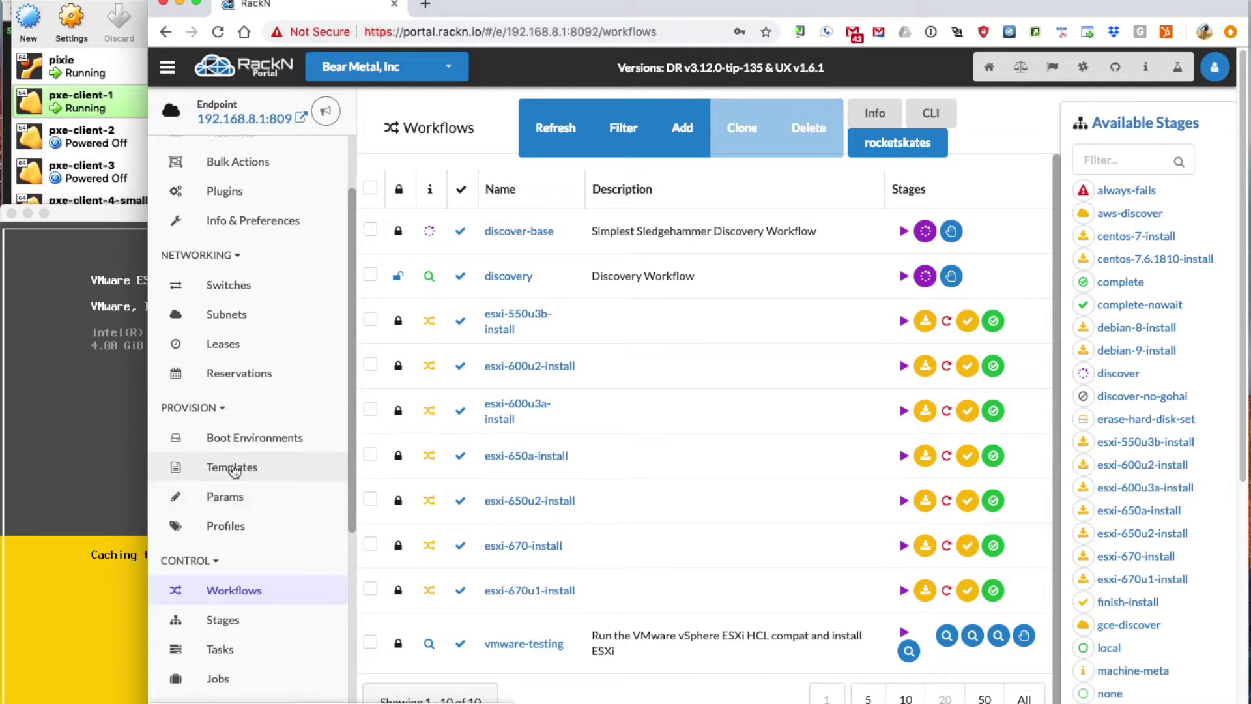
click(264, 480)
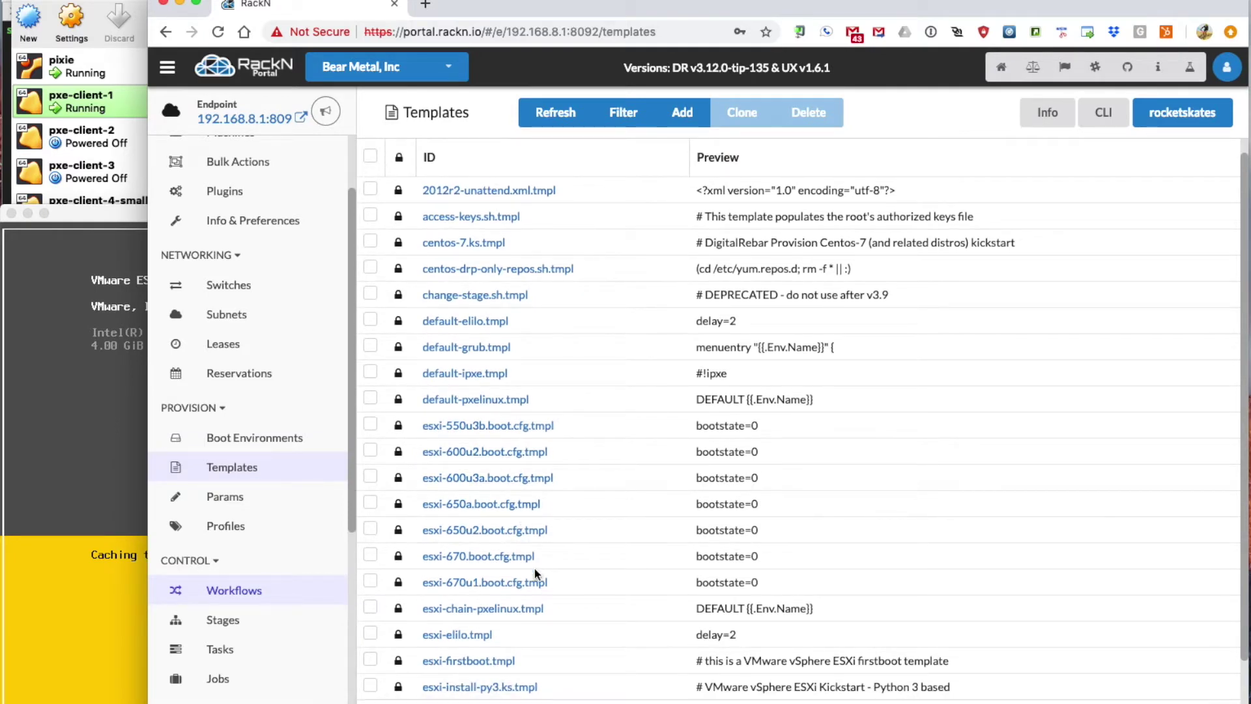
- Switch to the pxe-client-1 console and acknowledge the installation-complete dialog to reboot into ESXi
click(116, 217)
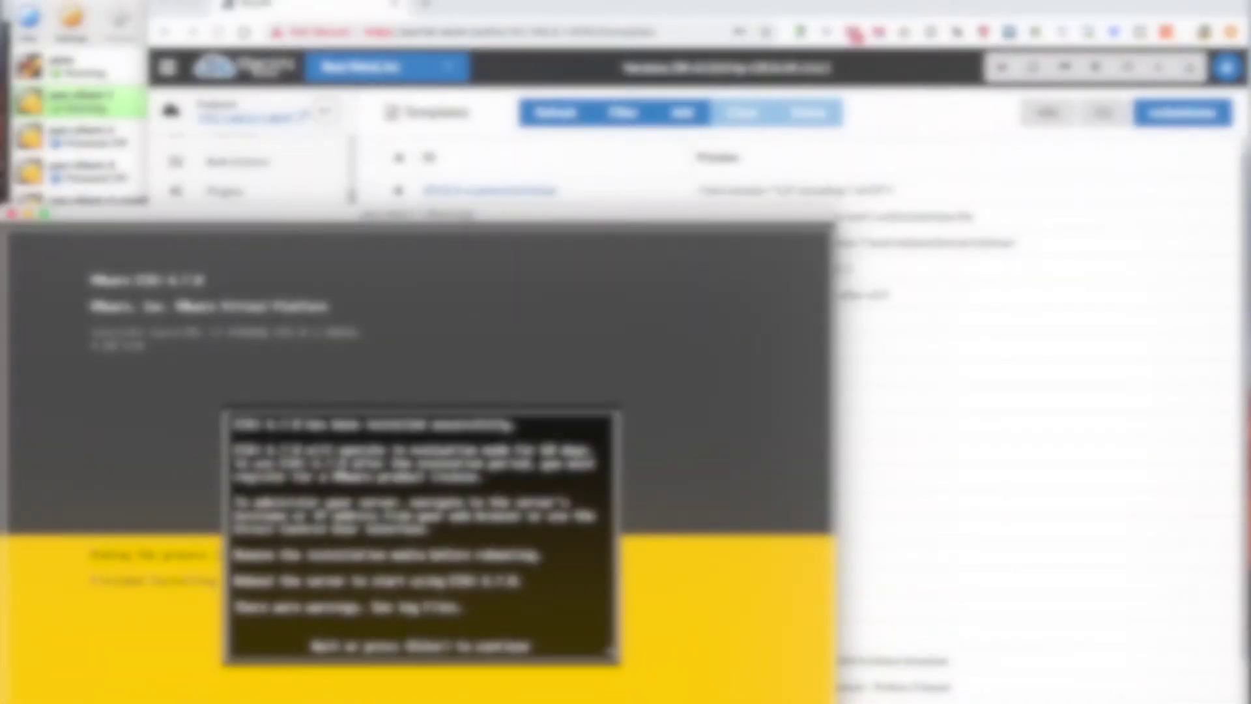
key(Return)
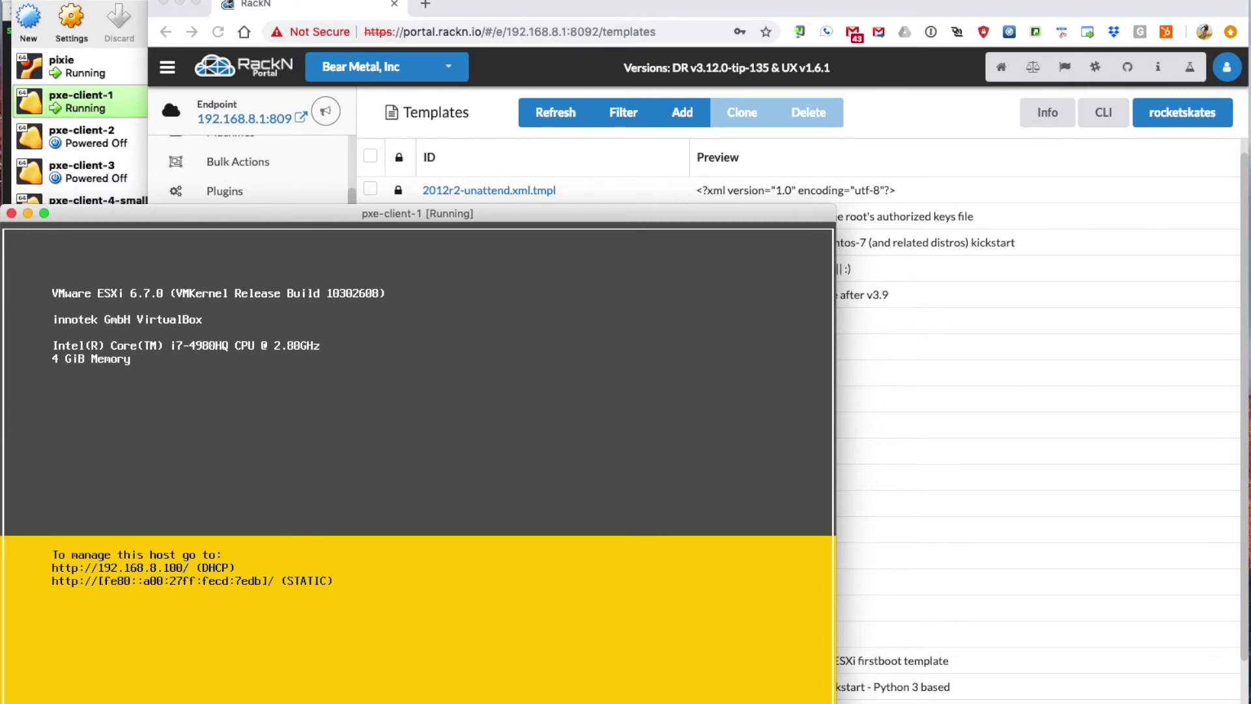
- Return to the RackN portal, open the bulk actions machine list and copy pxe-client-1's IP address
click(956, 487)
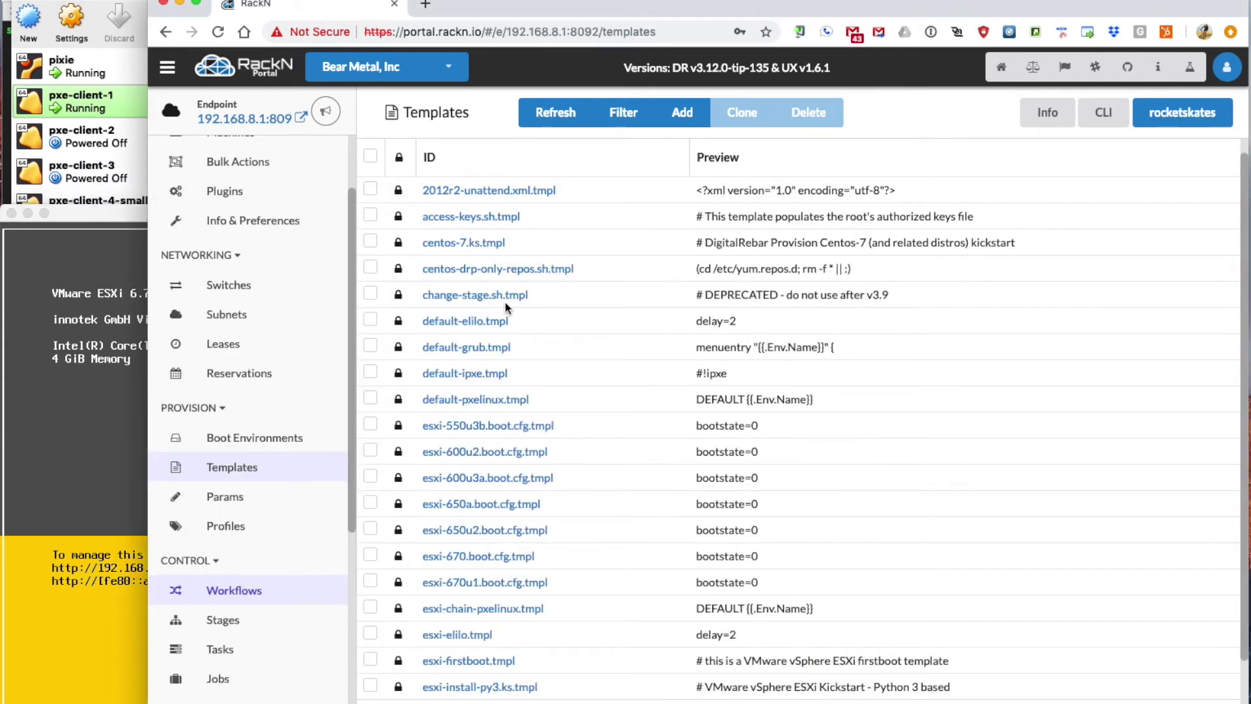
scroll(245, 254, up, 3)
click(244, 253)
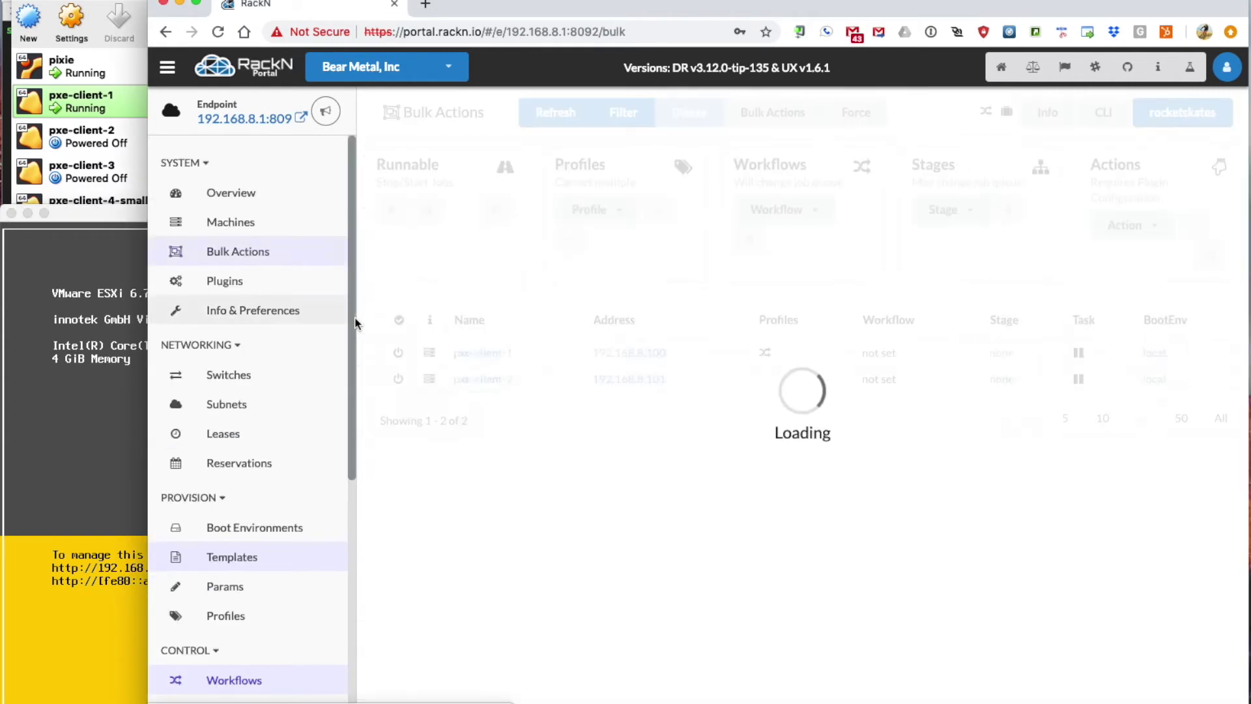
drag(663, 358, 589, 356)
key(super+c)
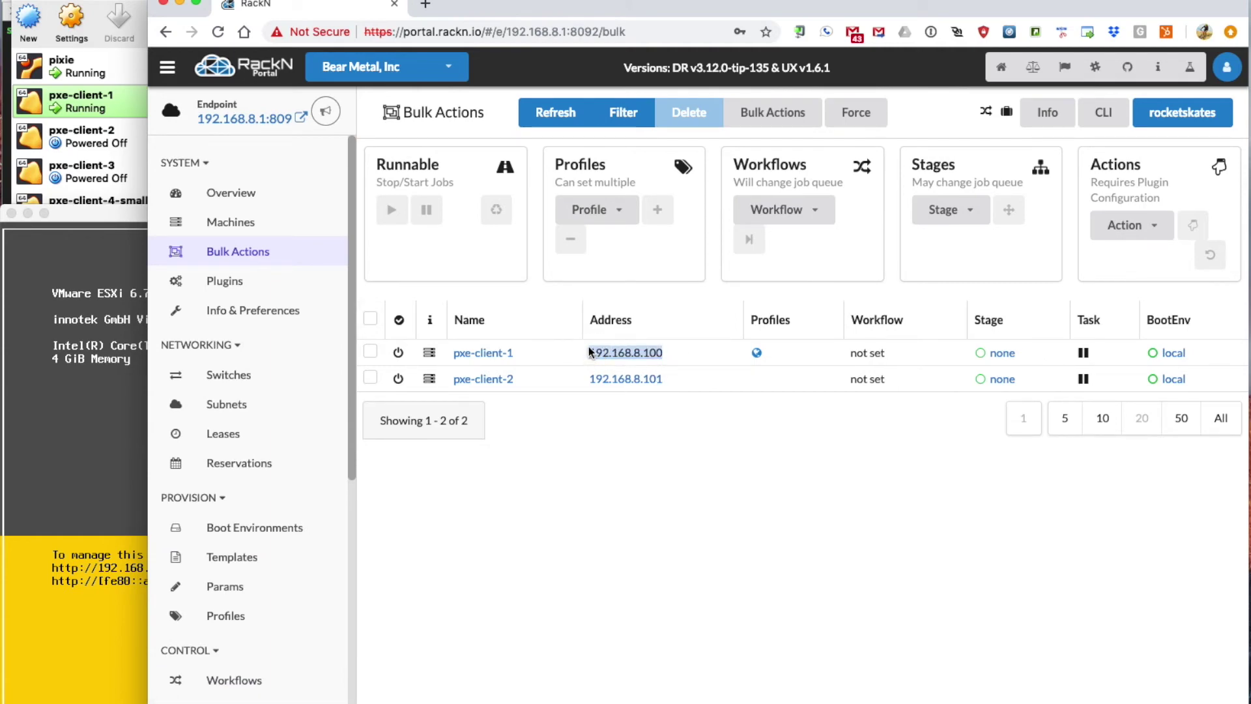
key(alt+space)
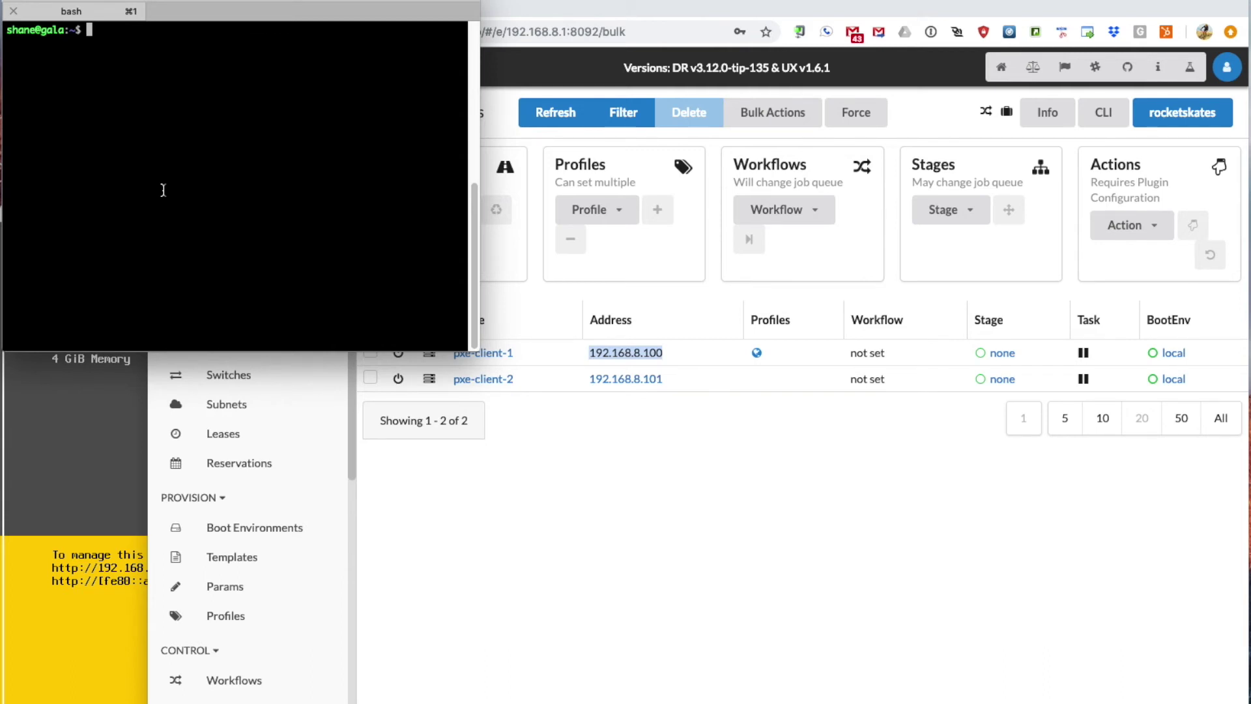
text(jump root@)
key(super+v)
key(Return)
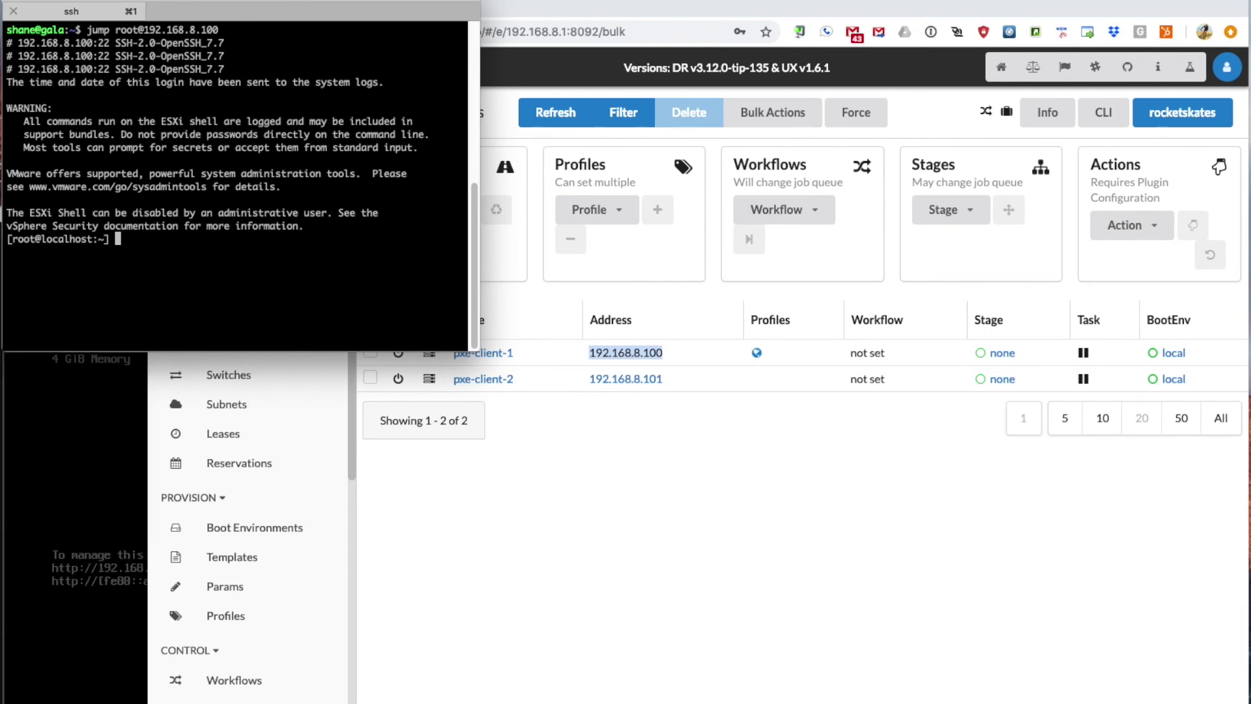
key(Return)
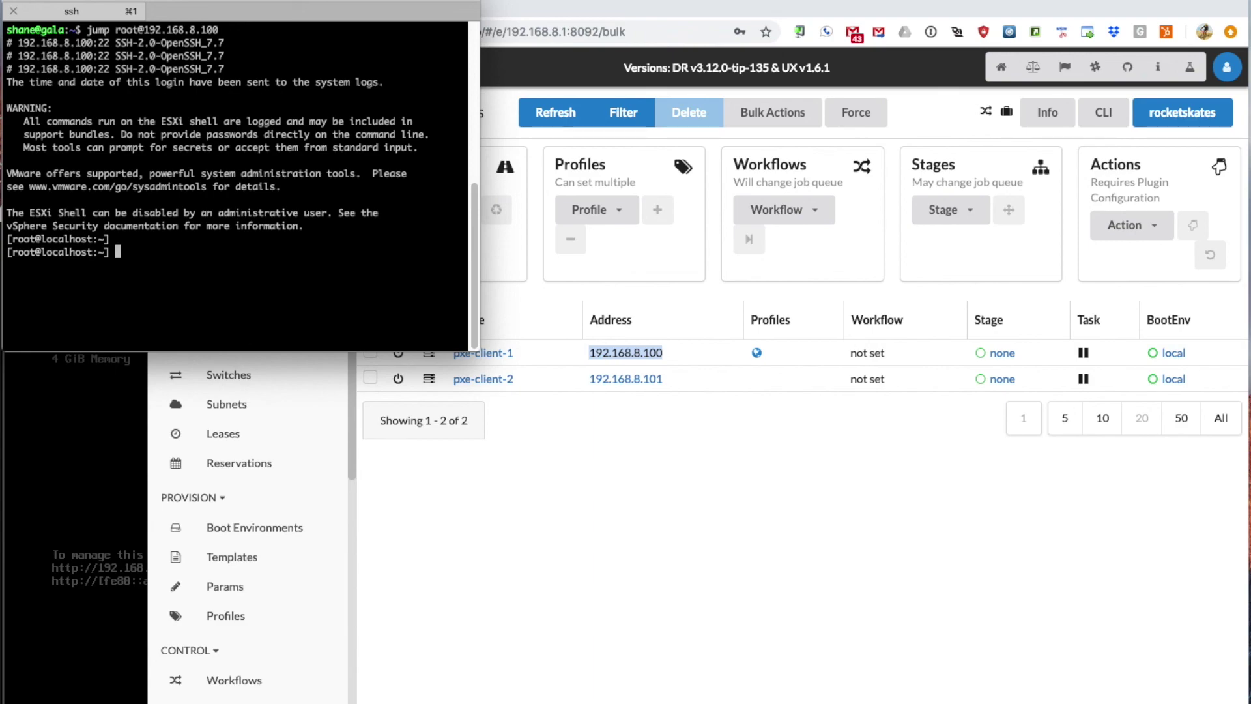